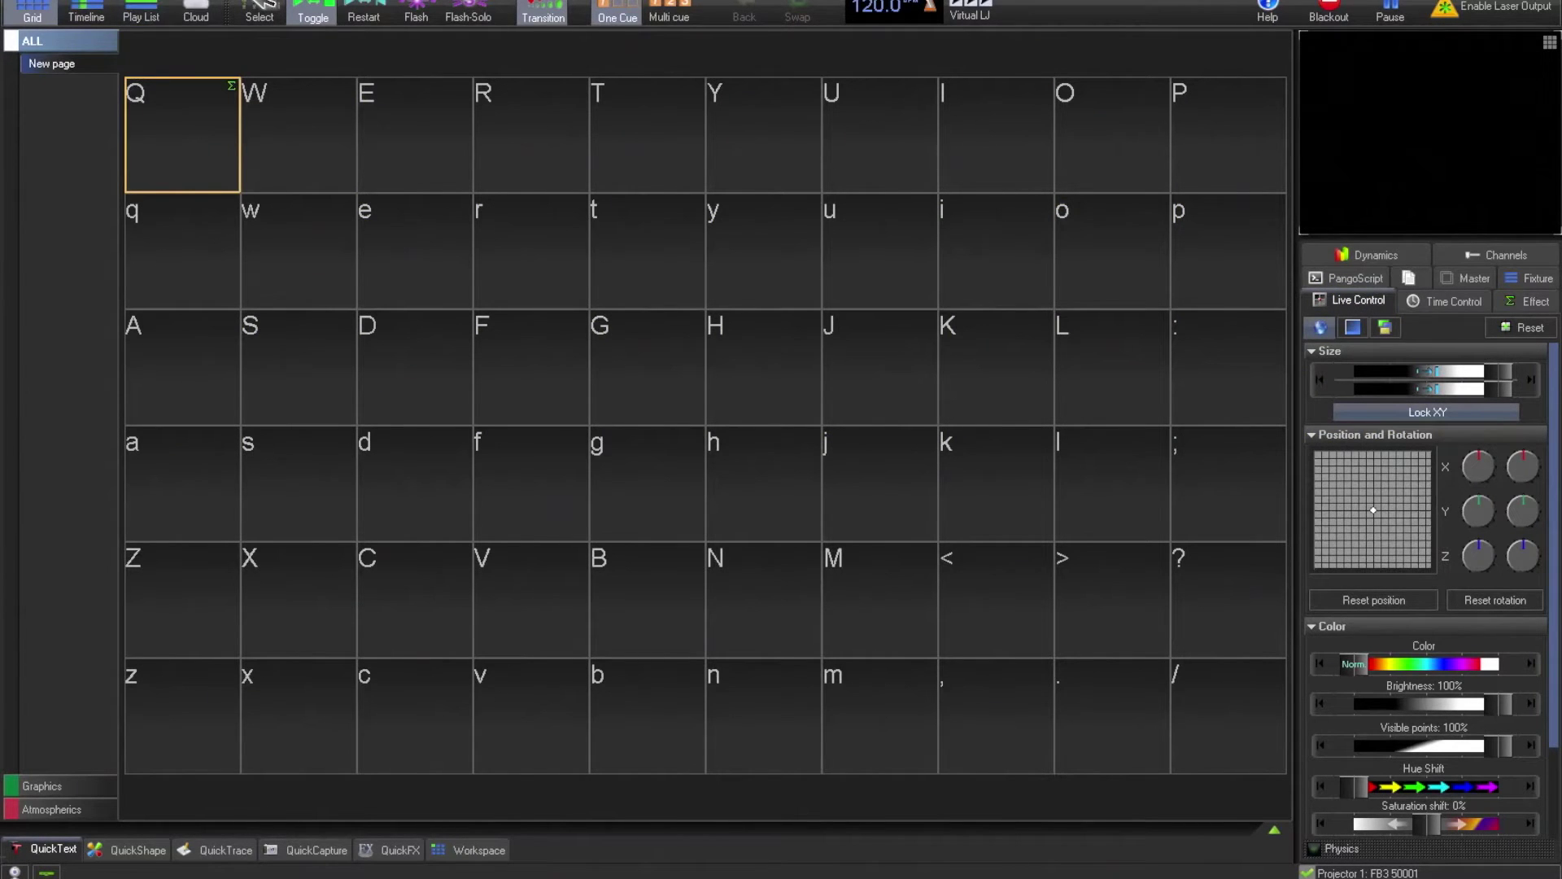
# - Enable SMPTE controller communication on port COM3, connect the controller and close its settings
pyautogui.click(185, 4)
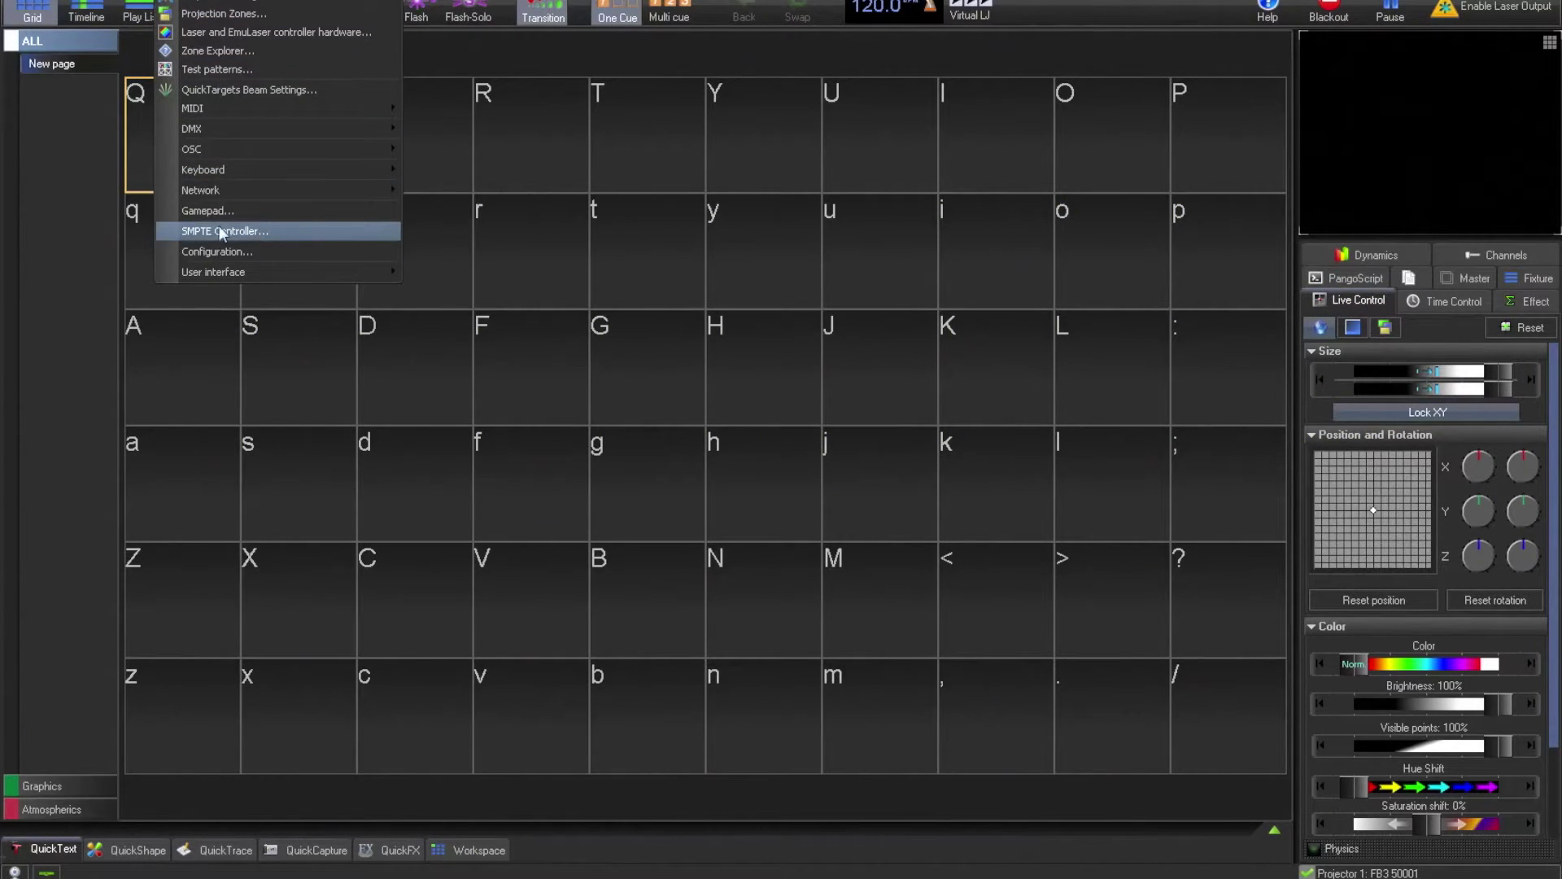
pyautogui.click(292, 234)
pyautogui.click(649, 284)
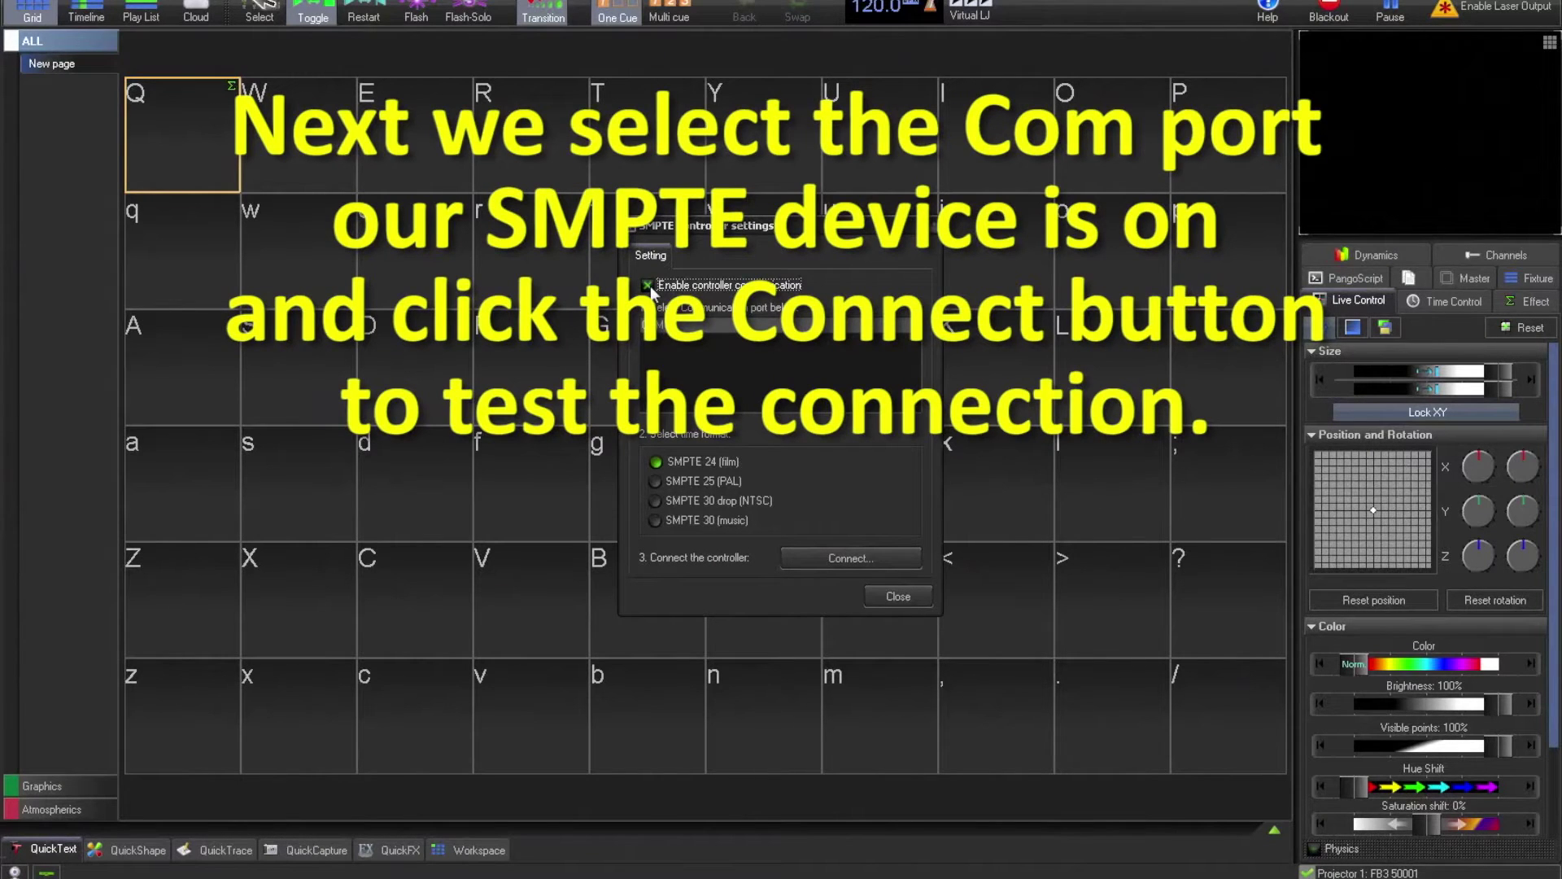
pyautogui.click(705, 326)
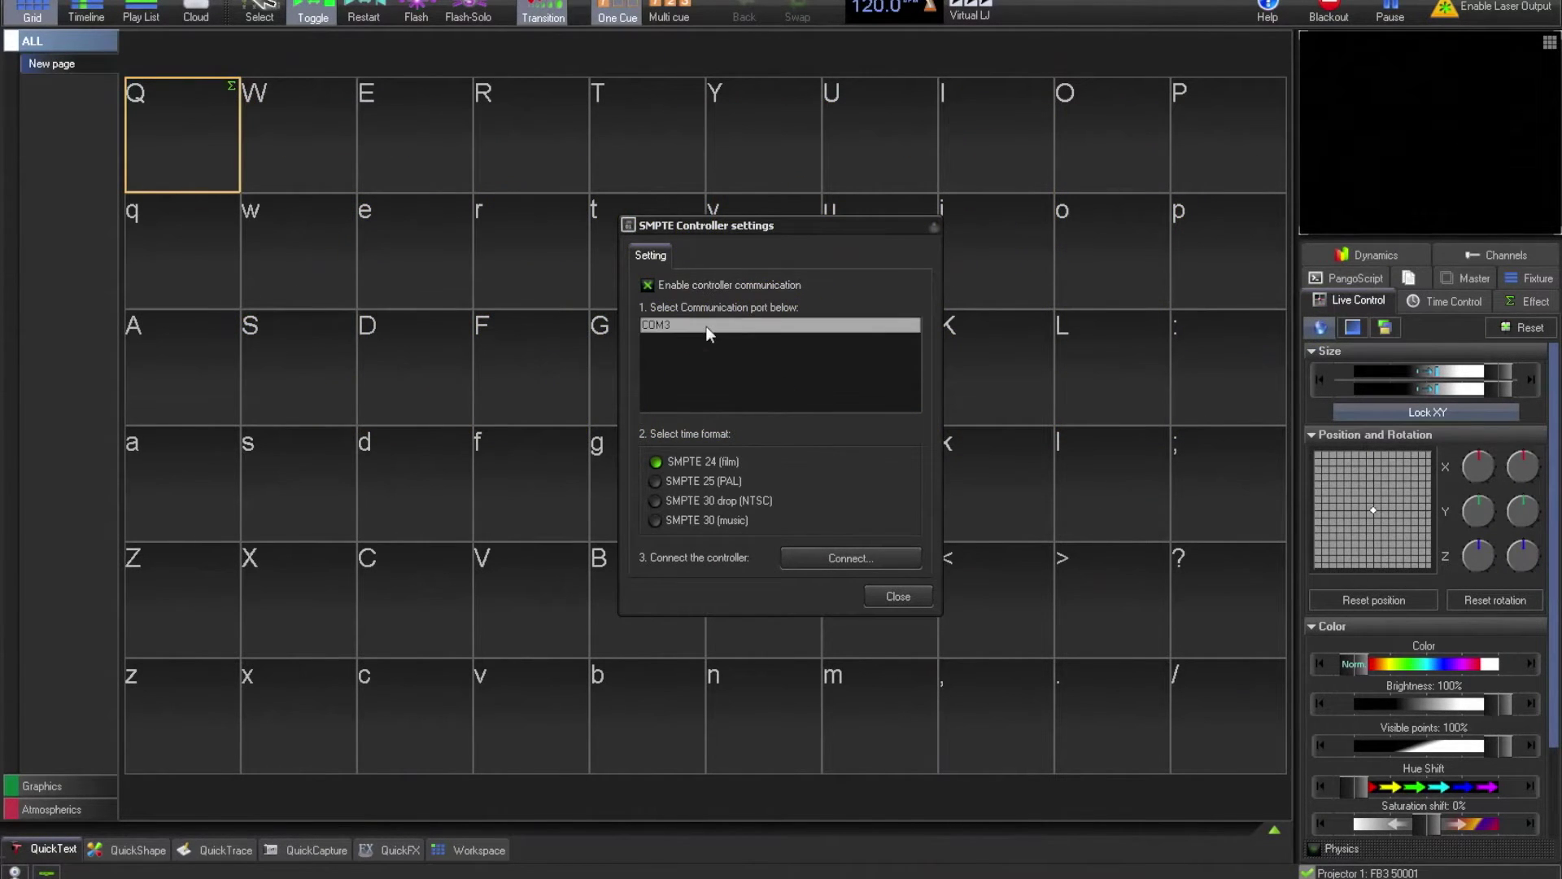
pyautogui.click(825, 561)
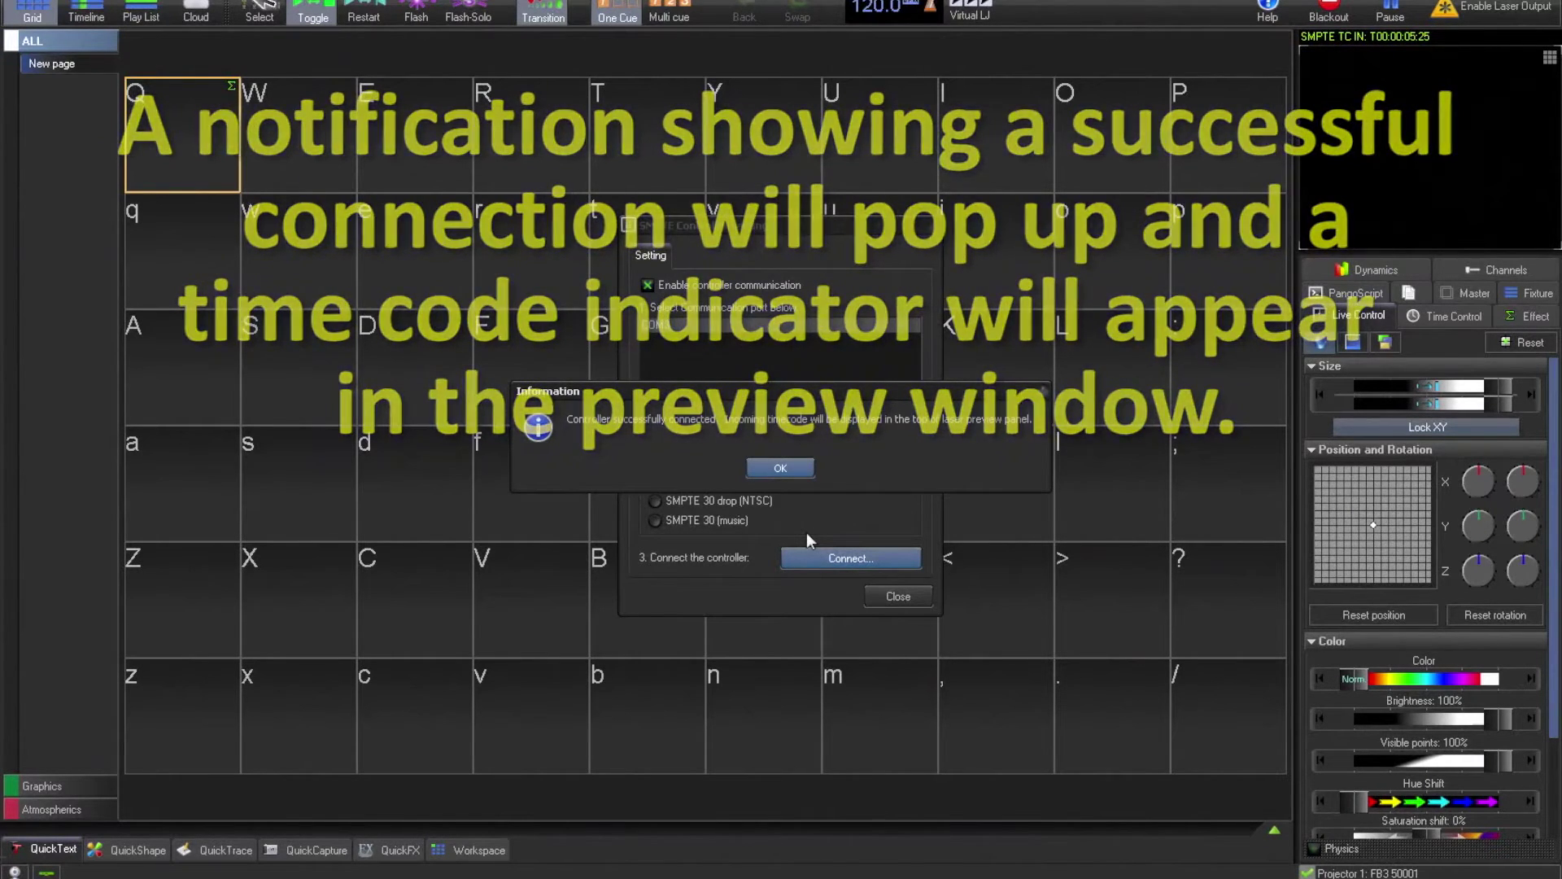
pyautogui.click(779, 469)
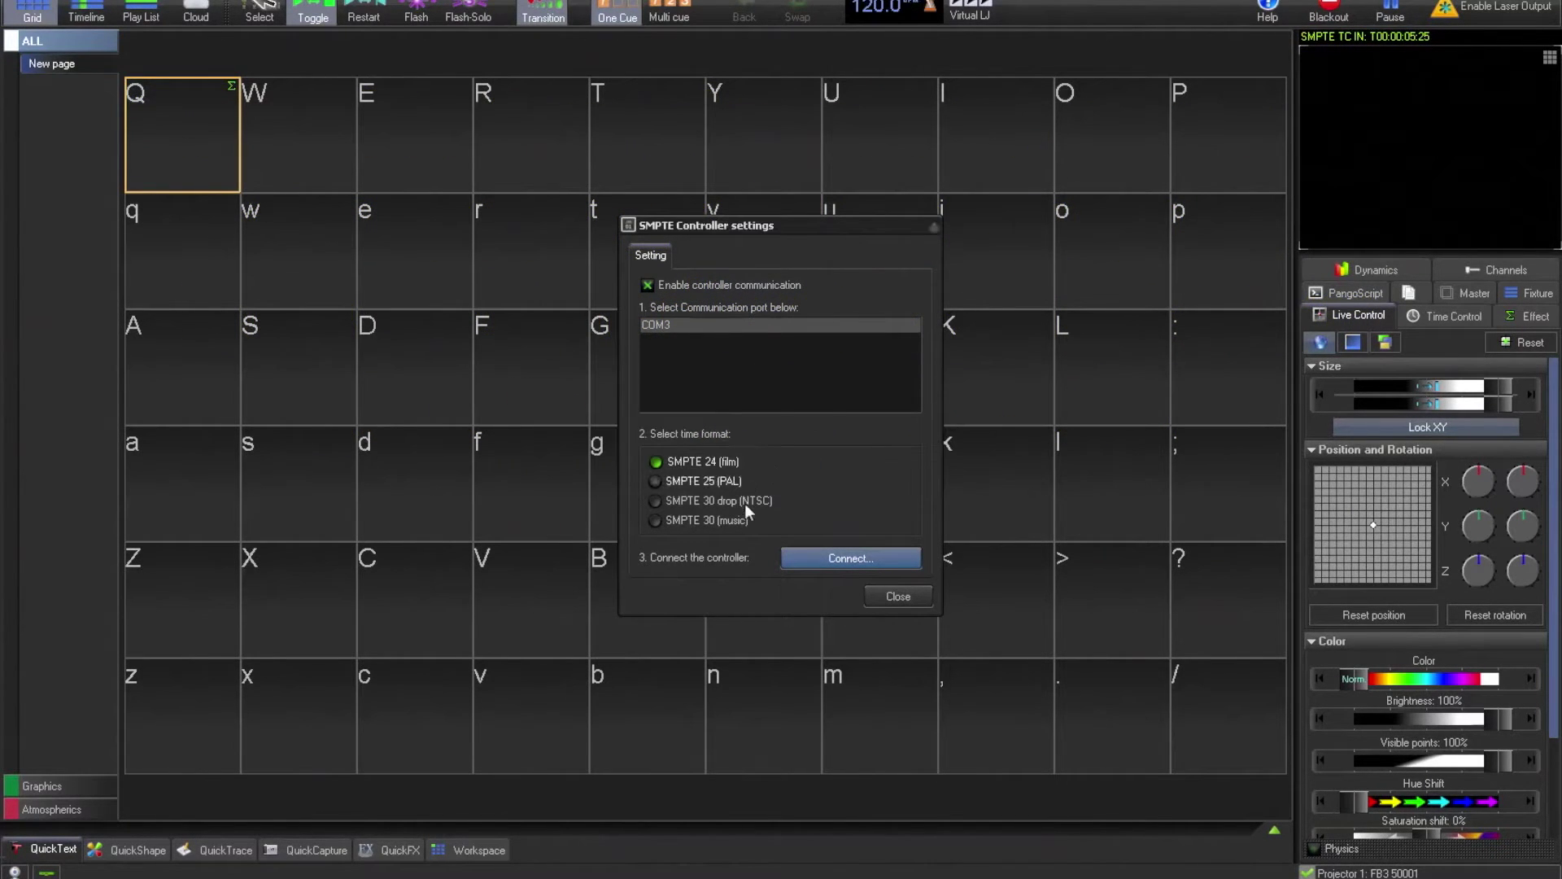
pyautogui.click(869, 595)
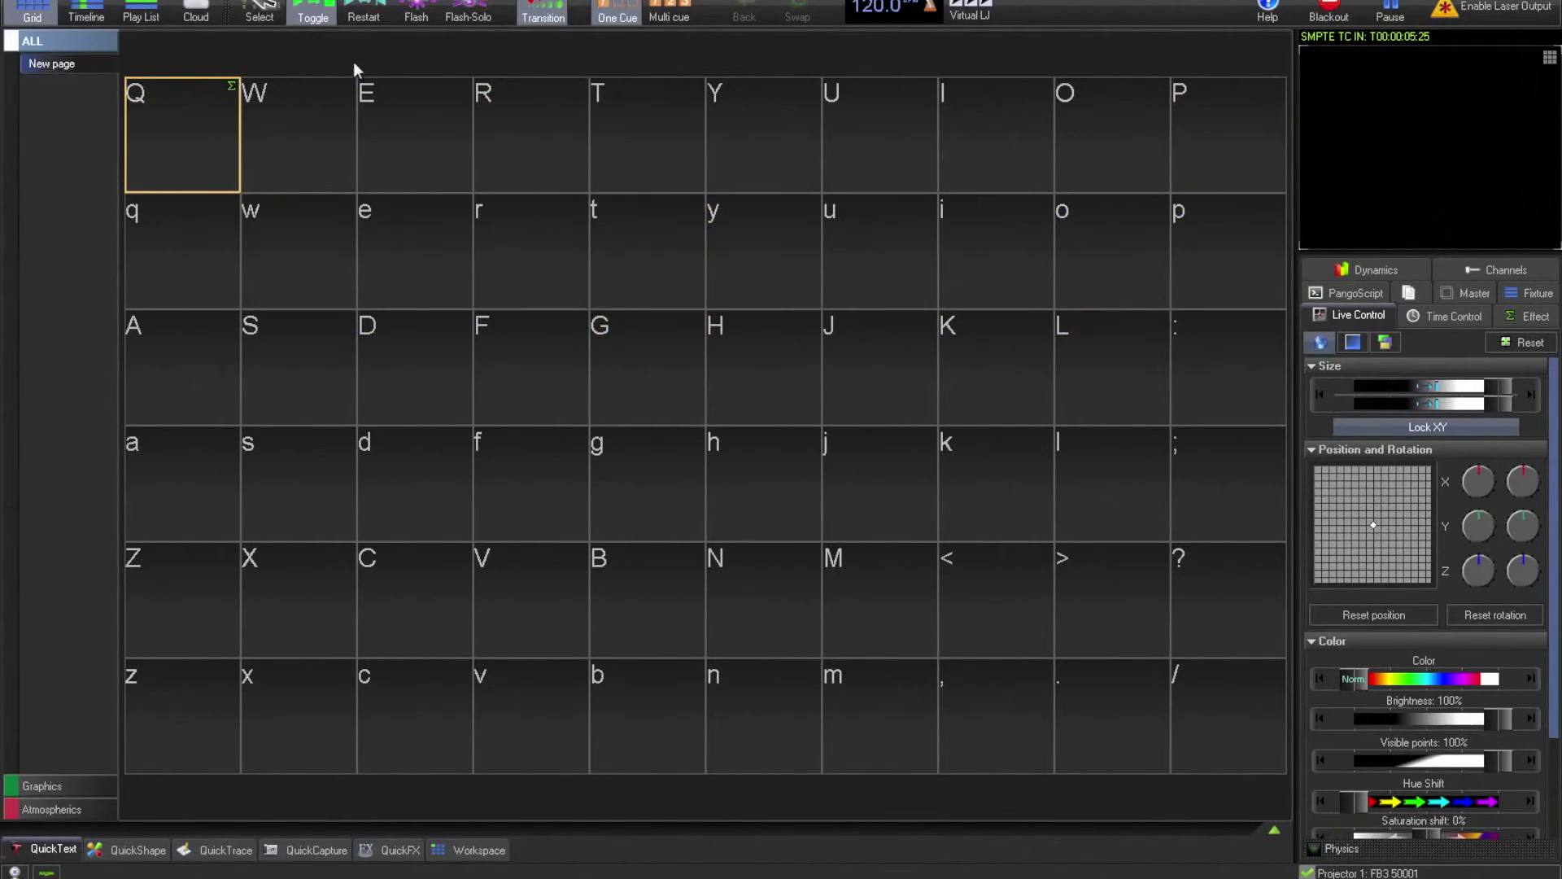
# - Enable incoming timecode in the properties of the SmallReikiChakras timeline show and activate its Timecode In mode
pyautogui.click(83, 13)
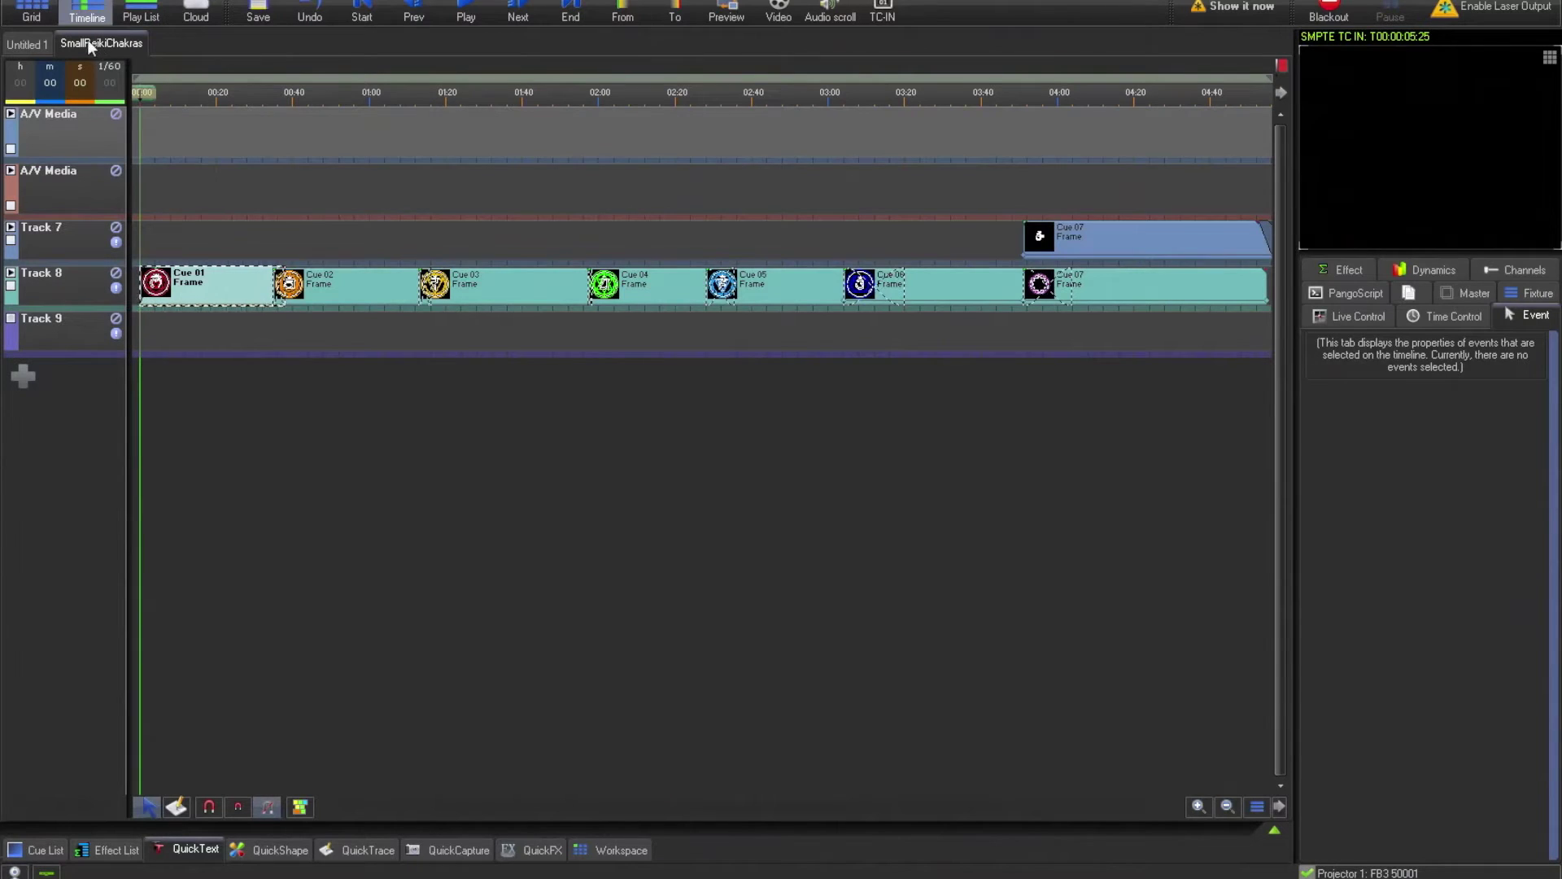
pyautogui.hotkey('alt', 'f')
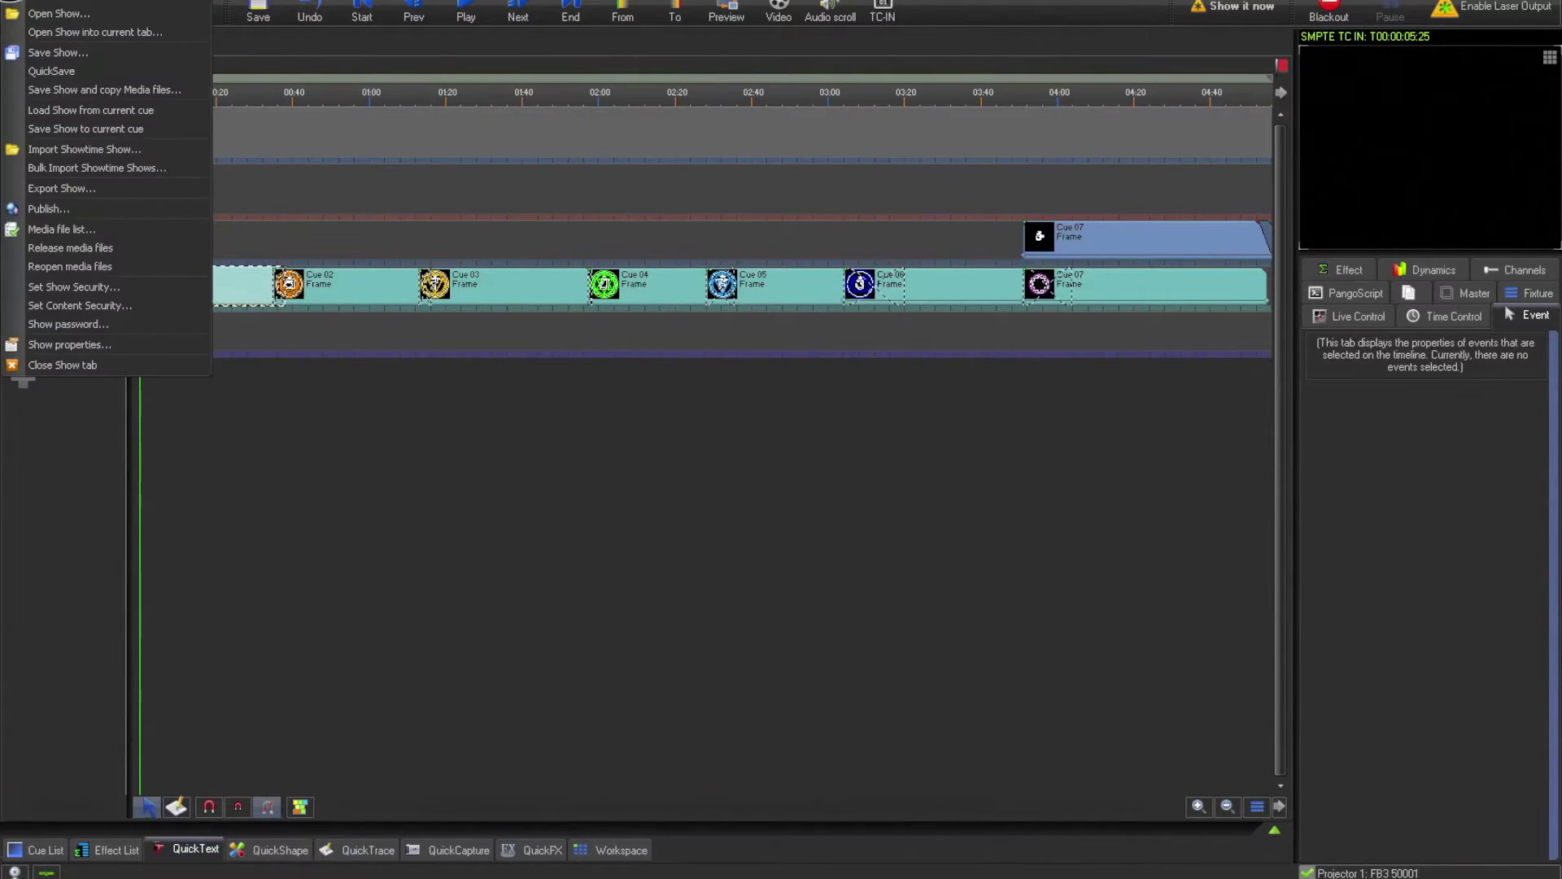
pyautogui.click(122, 345)
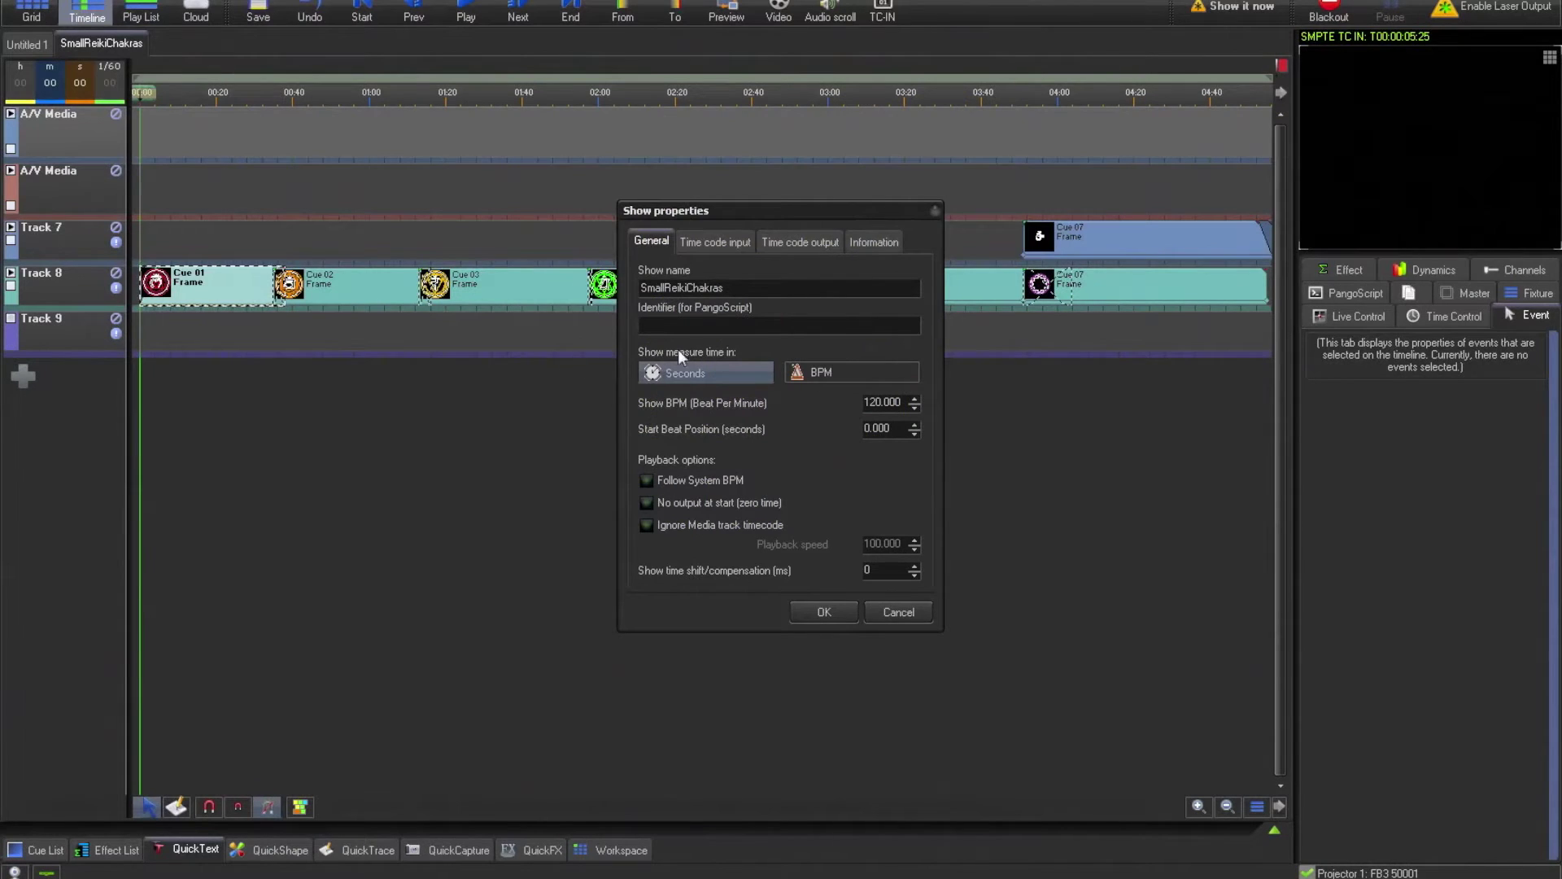
pyautogui.click(710, 241)
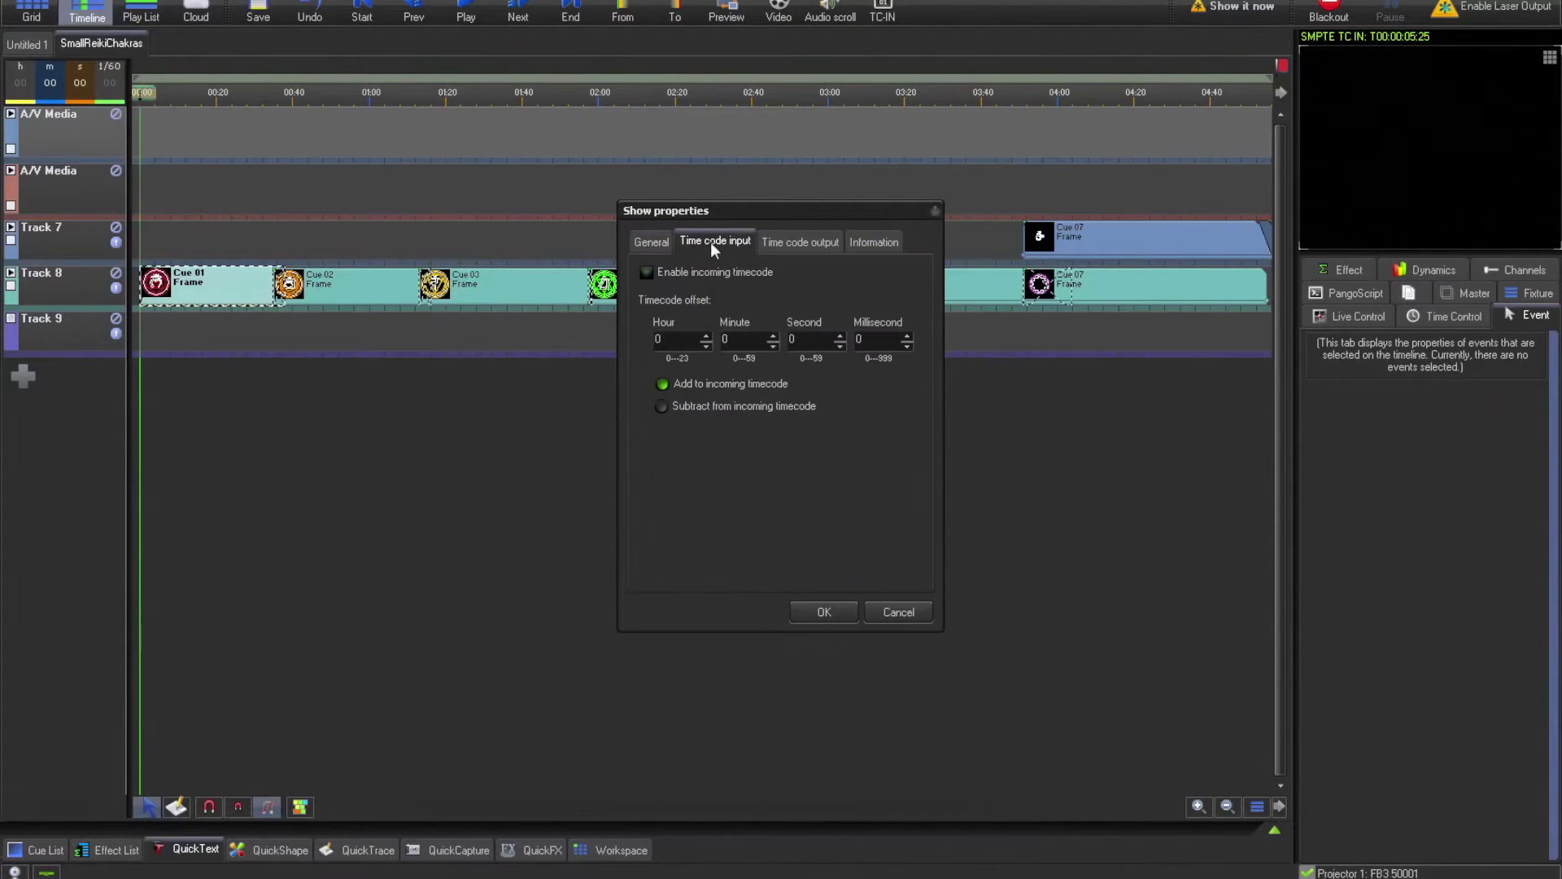
pyautogui.click(647, 271)
pyautogui.click(824, 612)
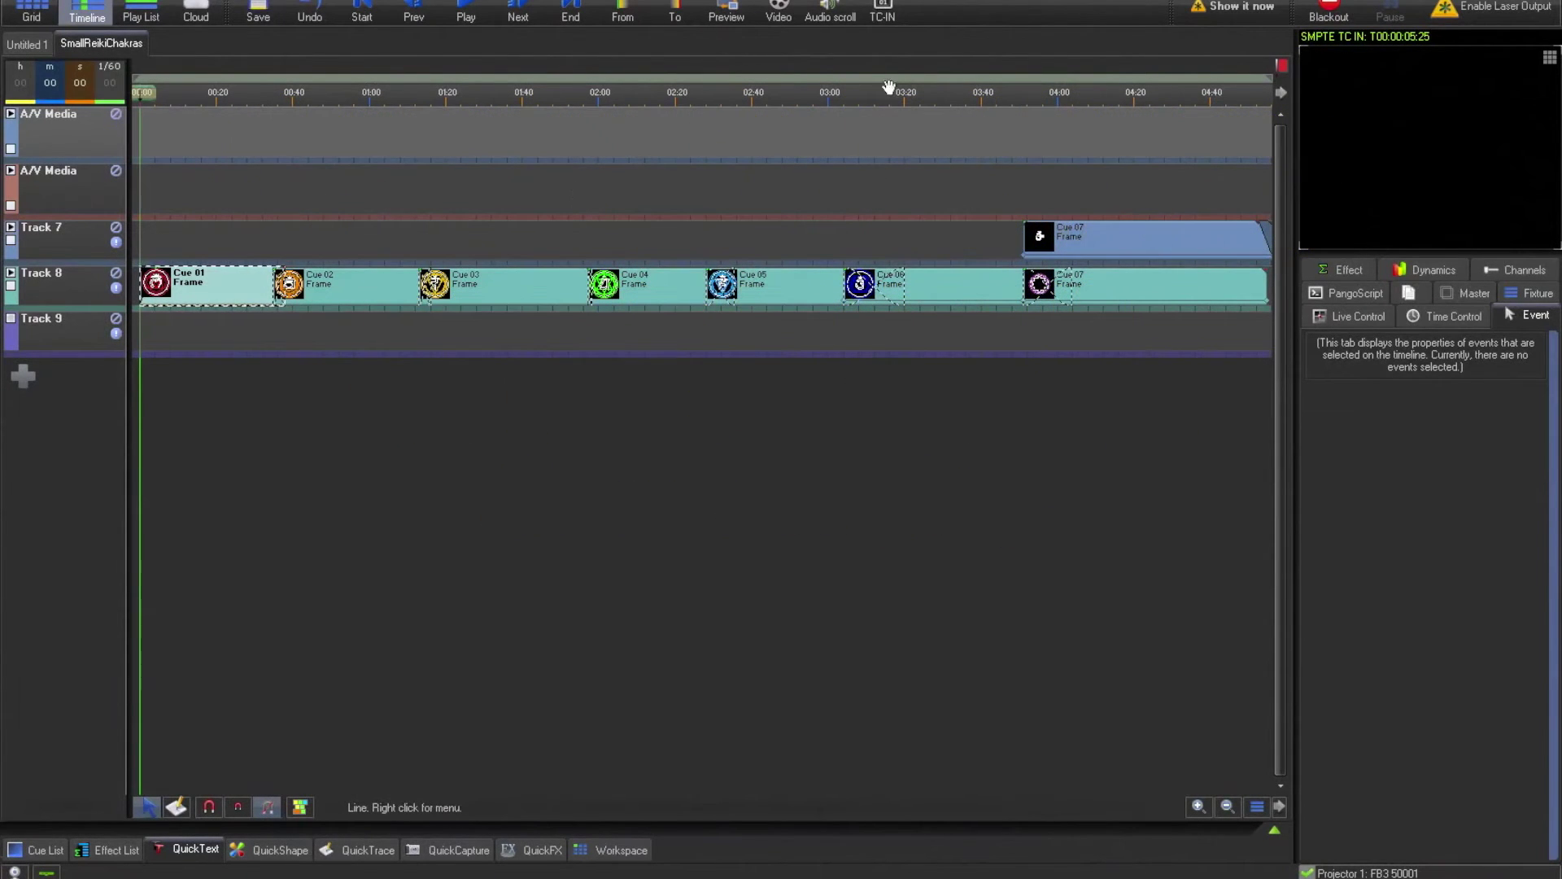
pyautogui.click(887, 12)
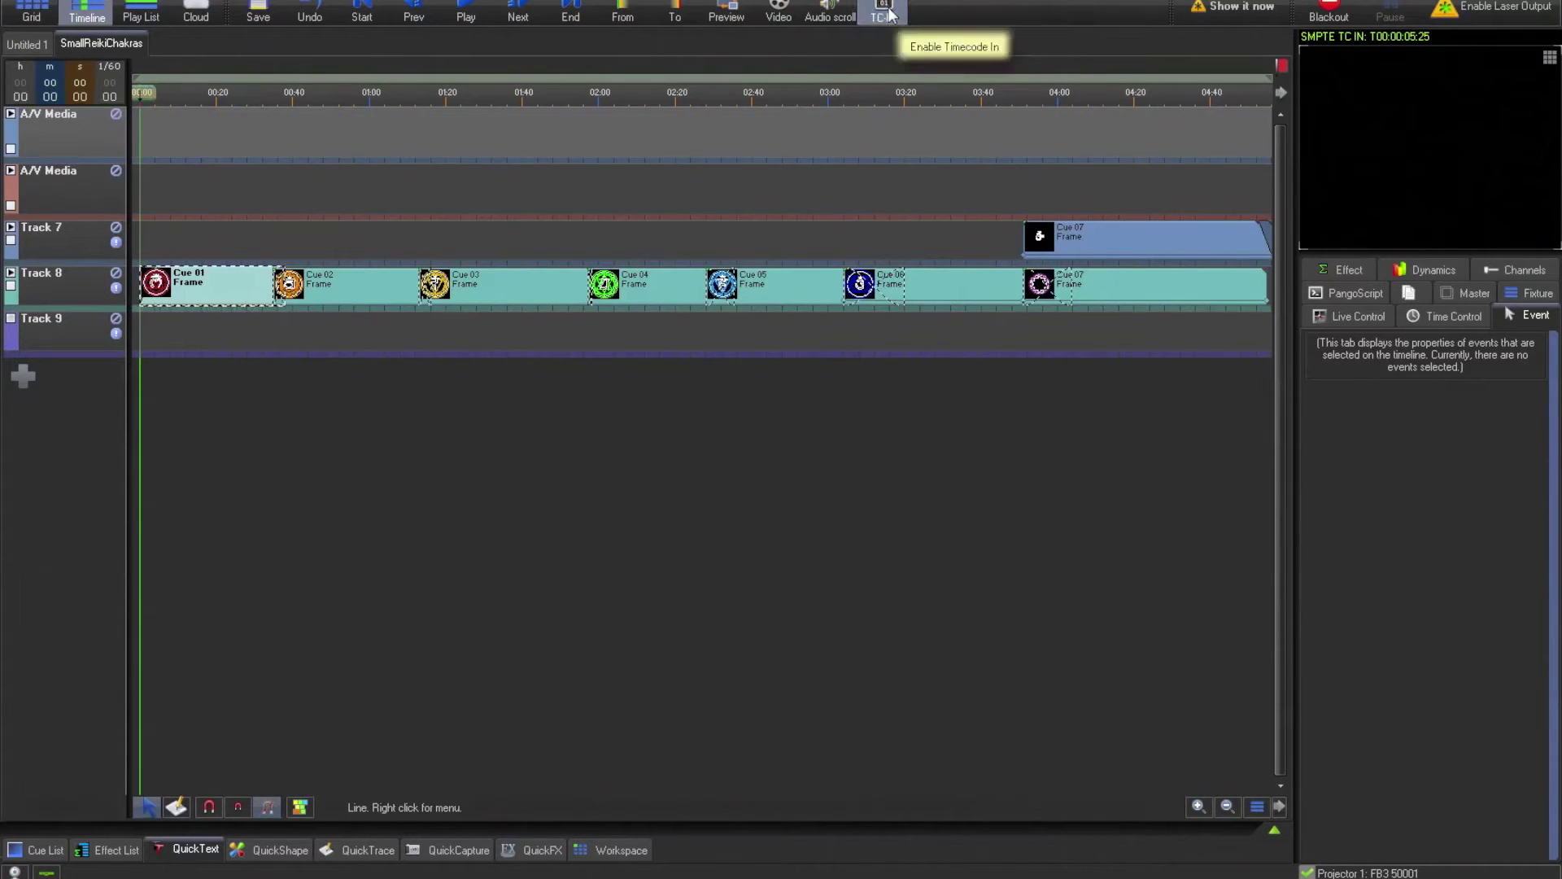
# - Start the show output and test timecode sync by playing, seeking and stopping Timecode2 in Winamp, ending with the show paused
pyautogui.click(1229, 15)
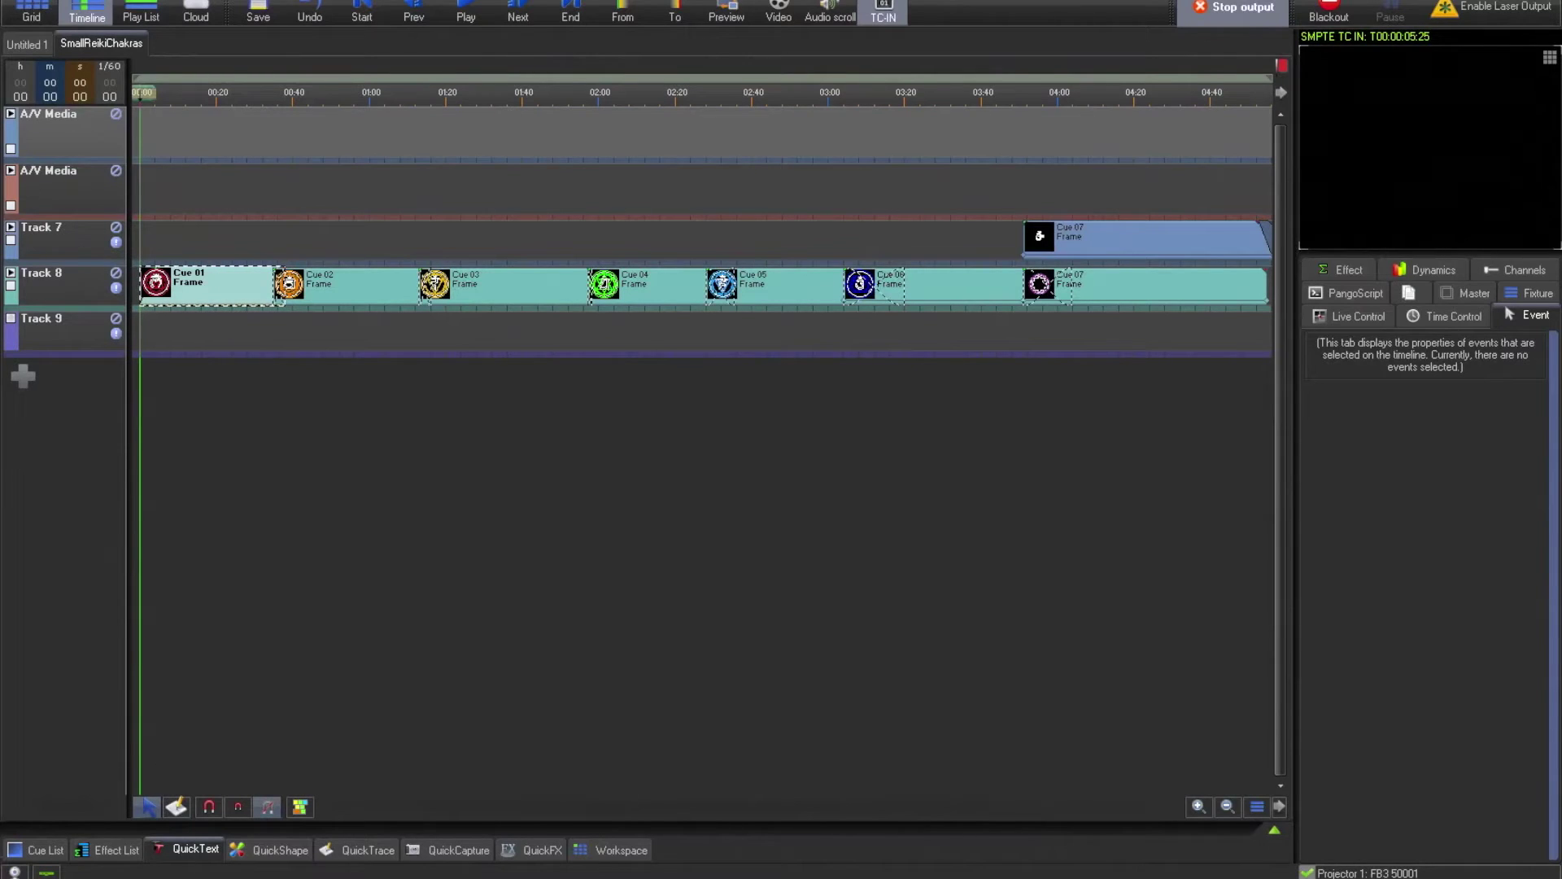
pyautogui.hotkey('alt', 'Tab')
pyautogui.click(996, 526)
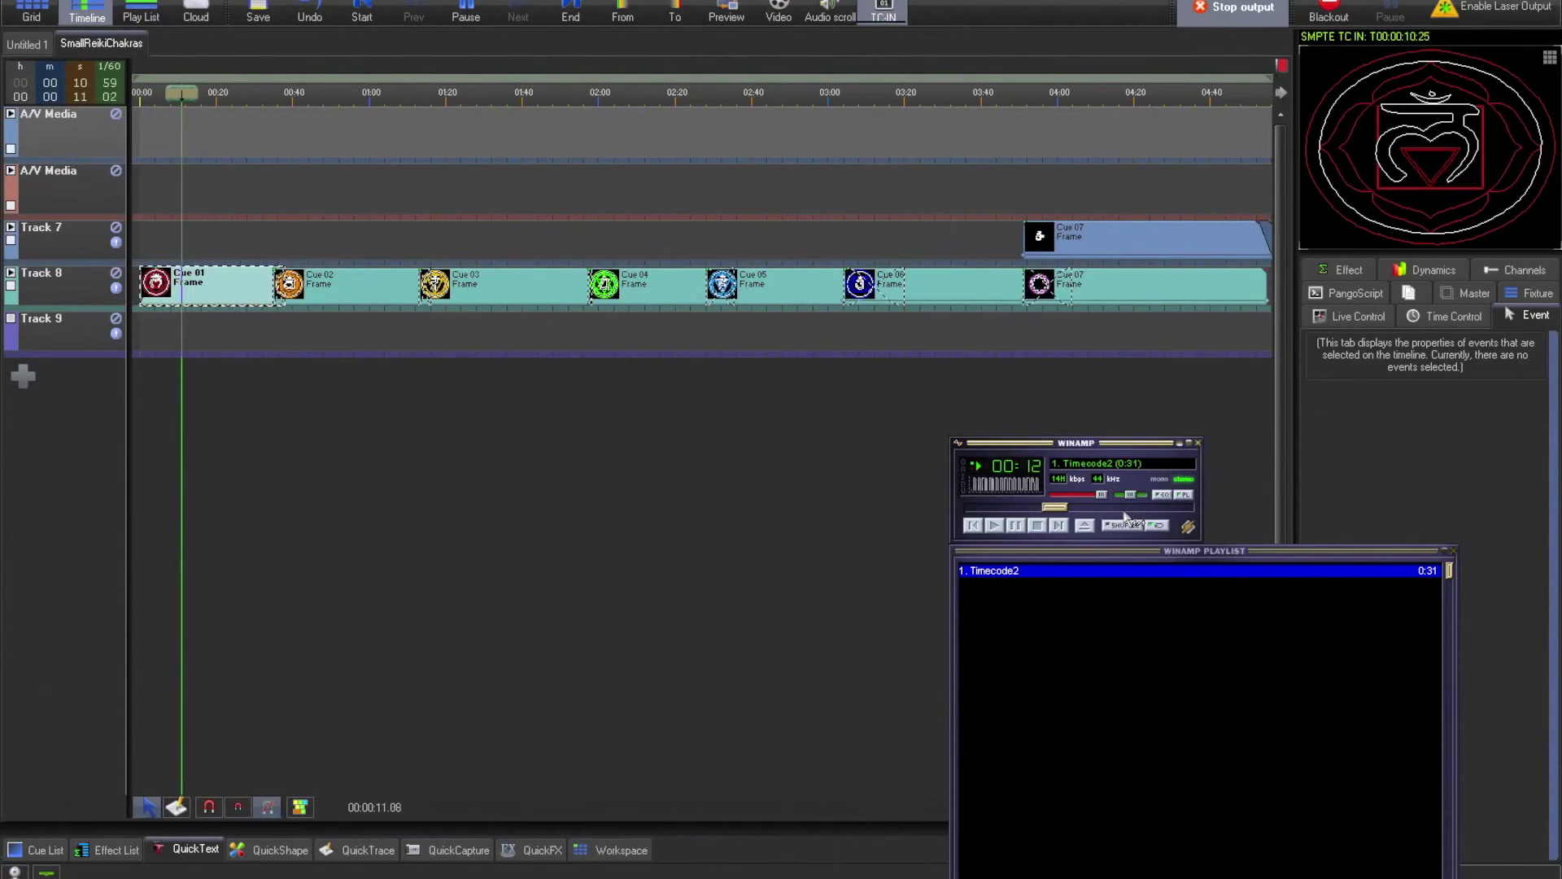
pyautogui.click(1124, 510)
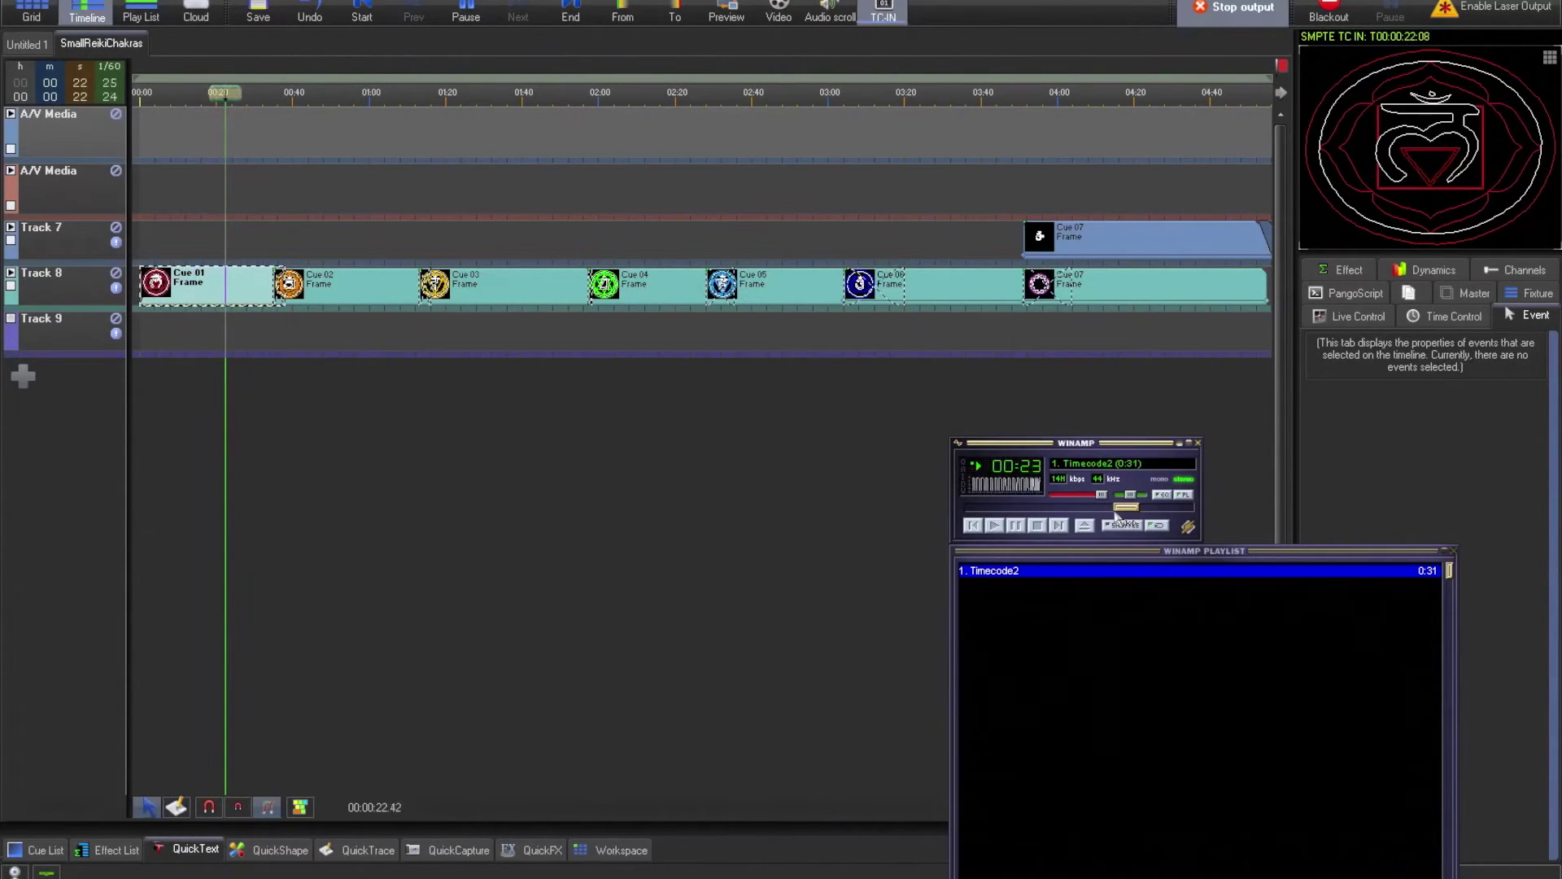
pyautogui.click(1040, 510)
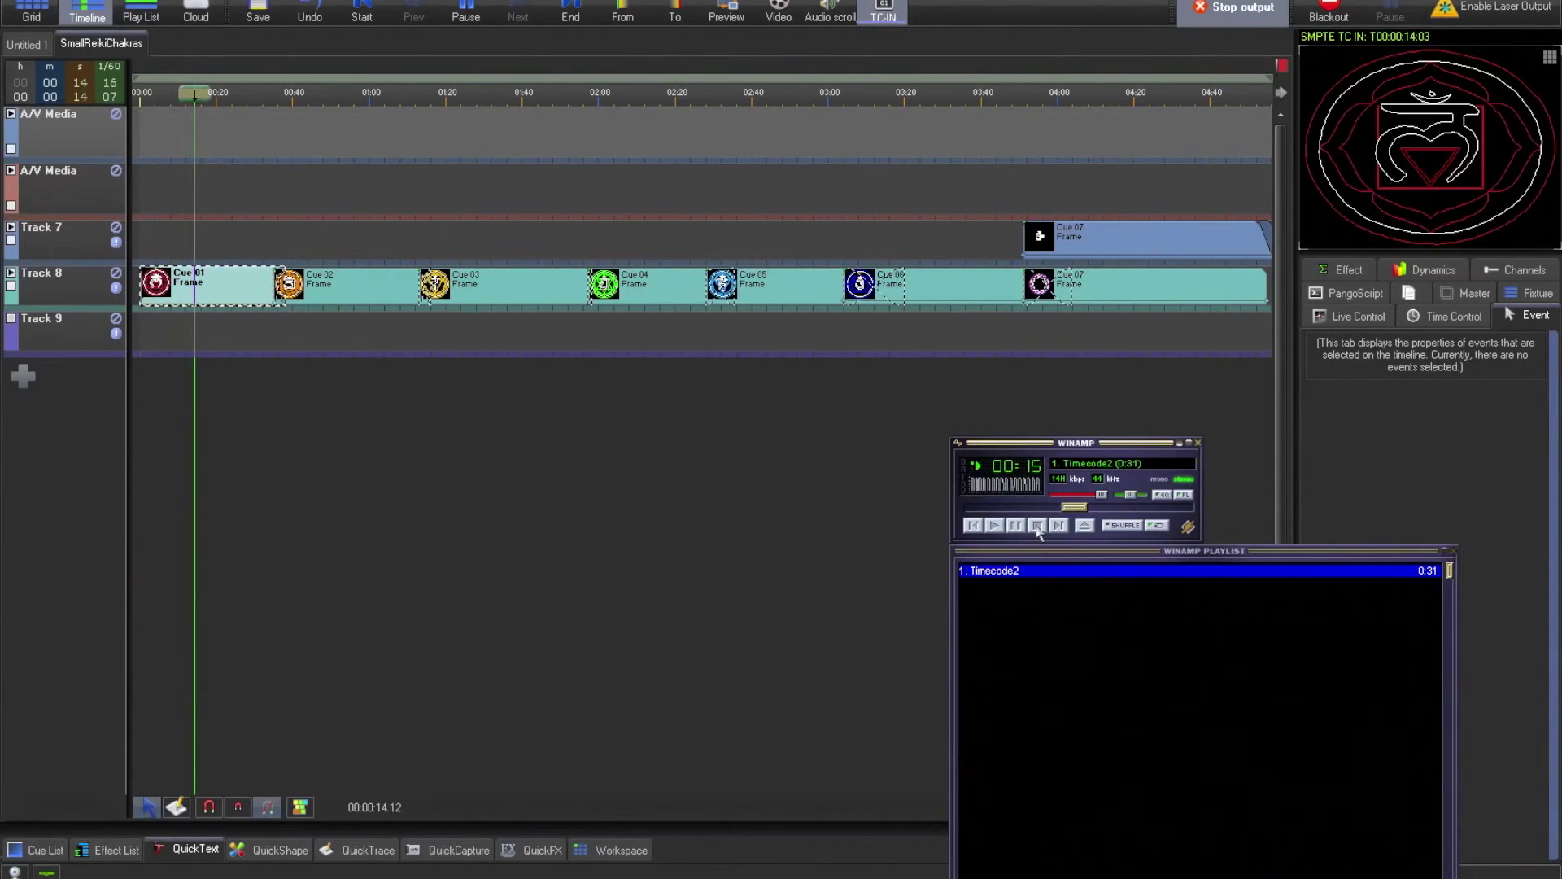
pyautogui.click(1037, 526)
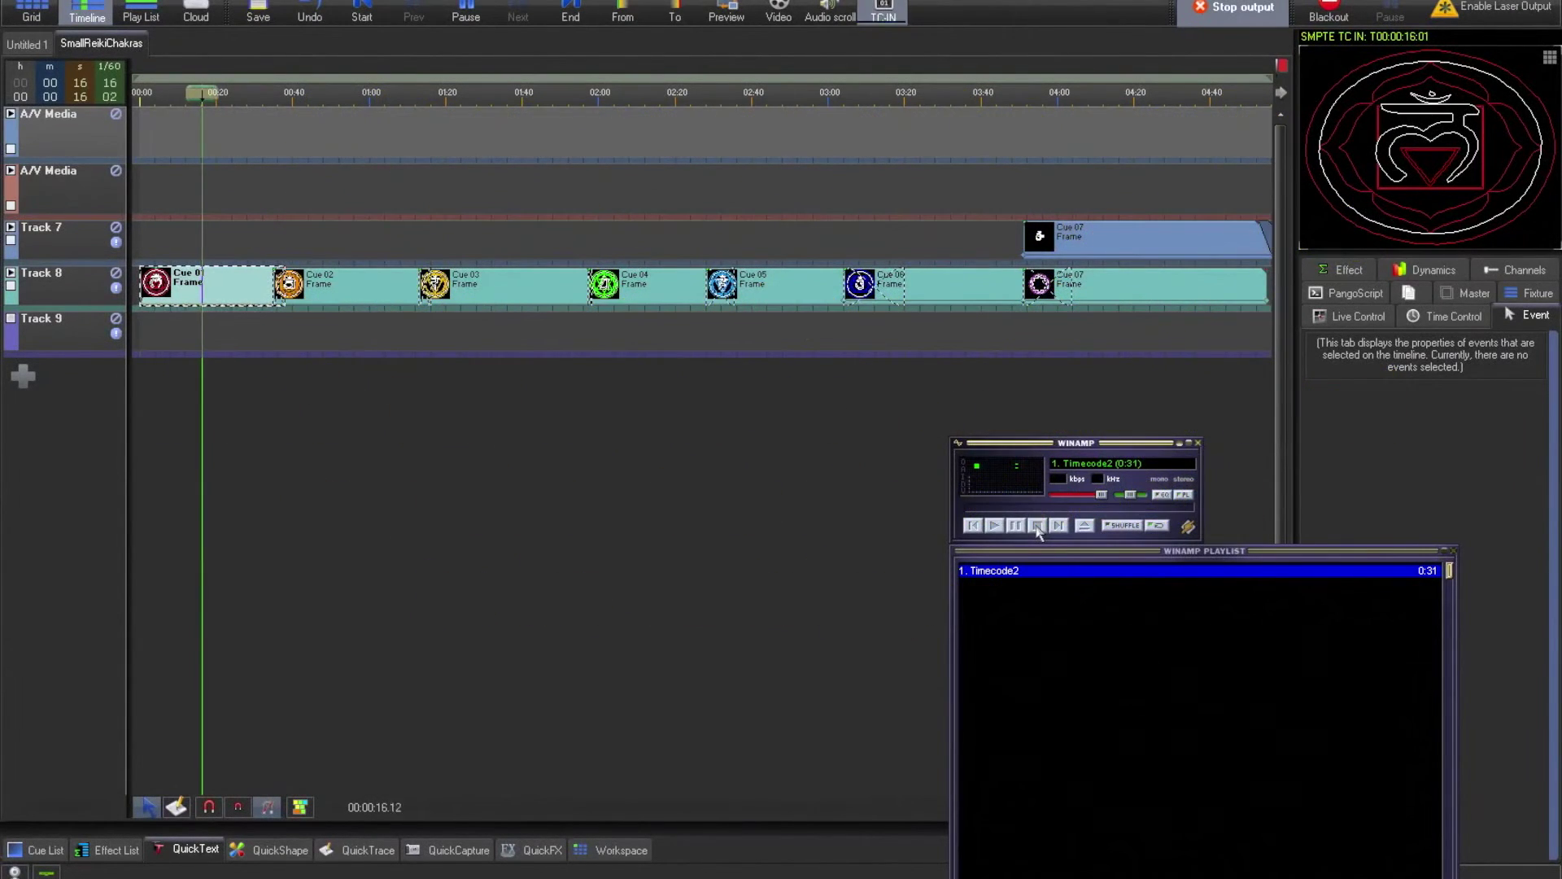
pyautogui.click(469, 18)
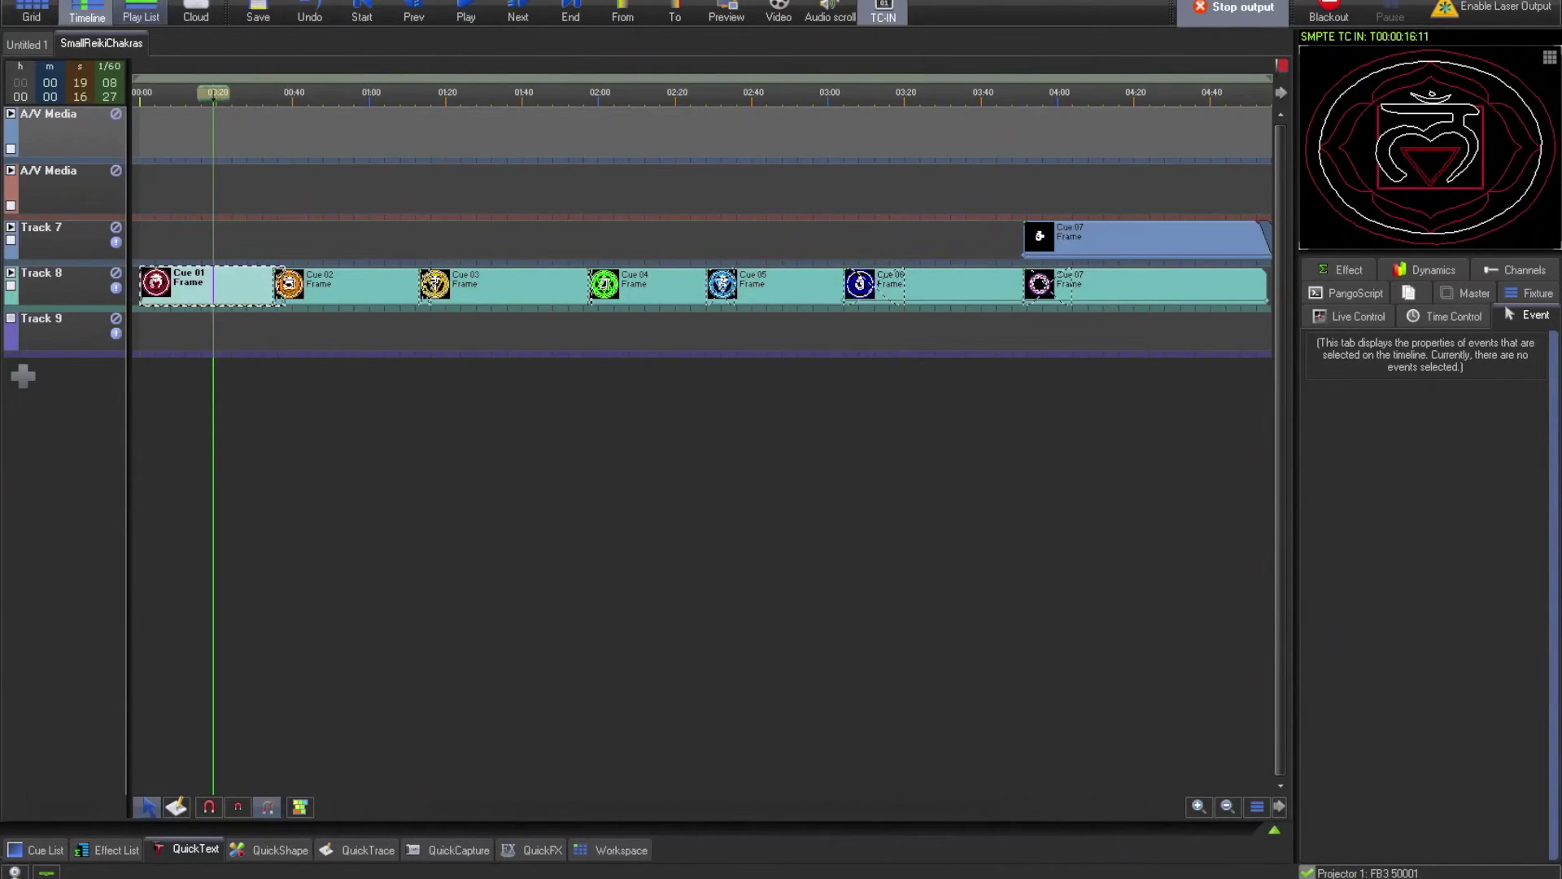
# - Set the show's timecode offset to 2 minutes, added to the incoming timecode
pyautogui.click(17, 0)
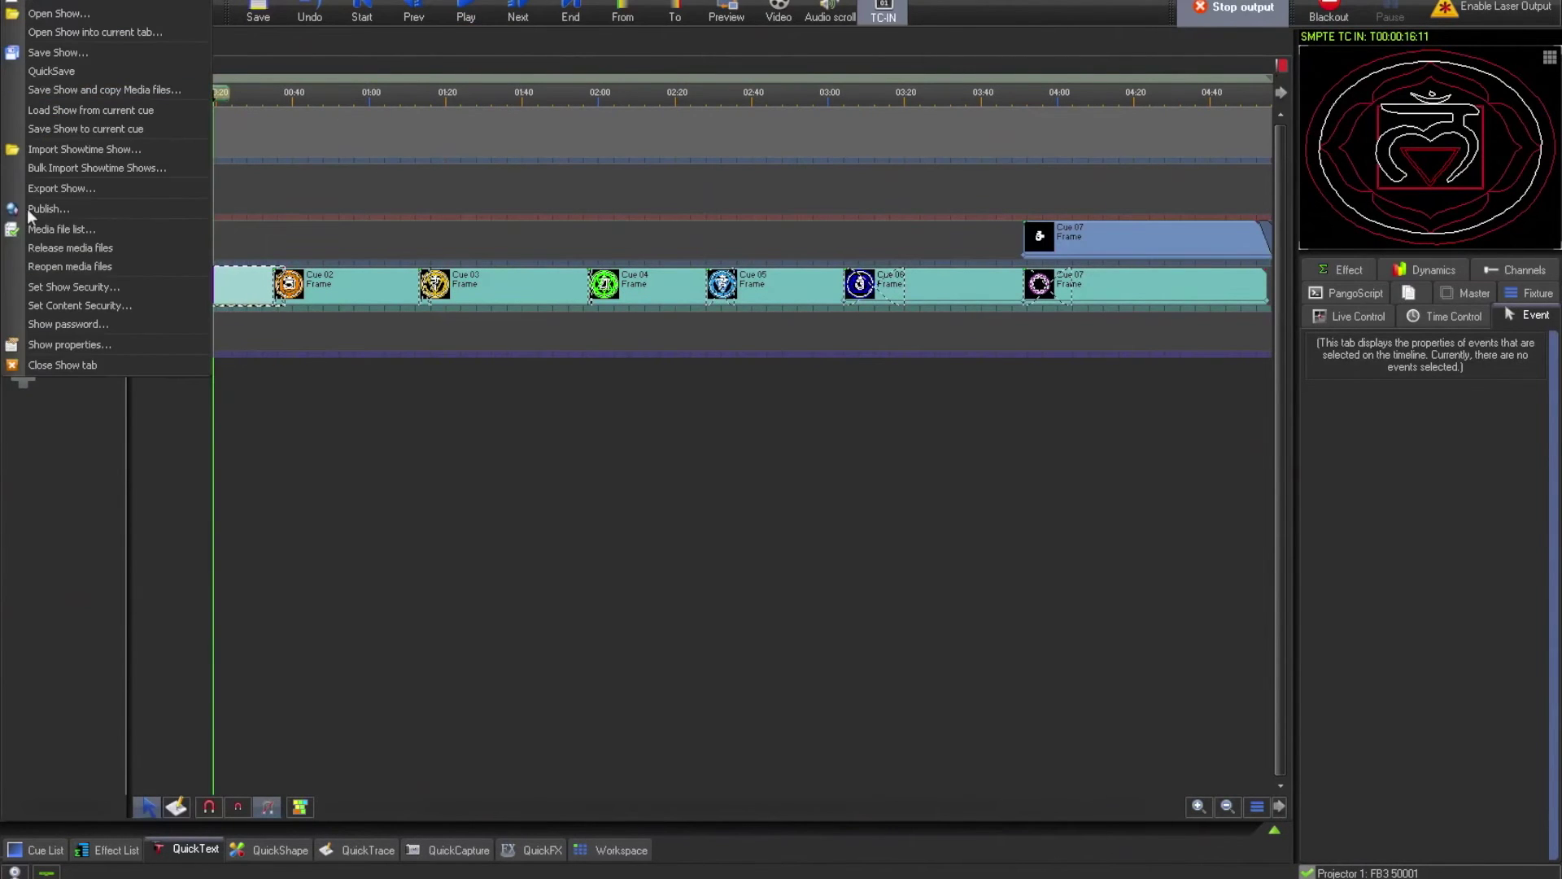
pyautogui.click(66, 343)
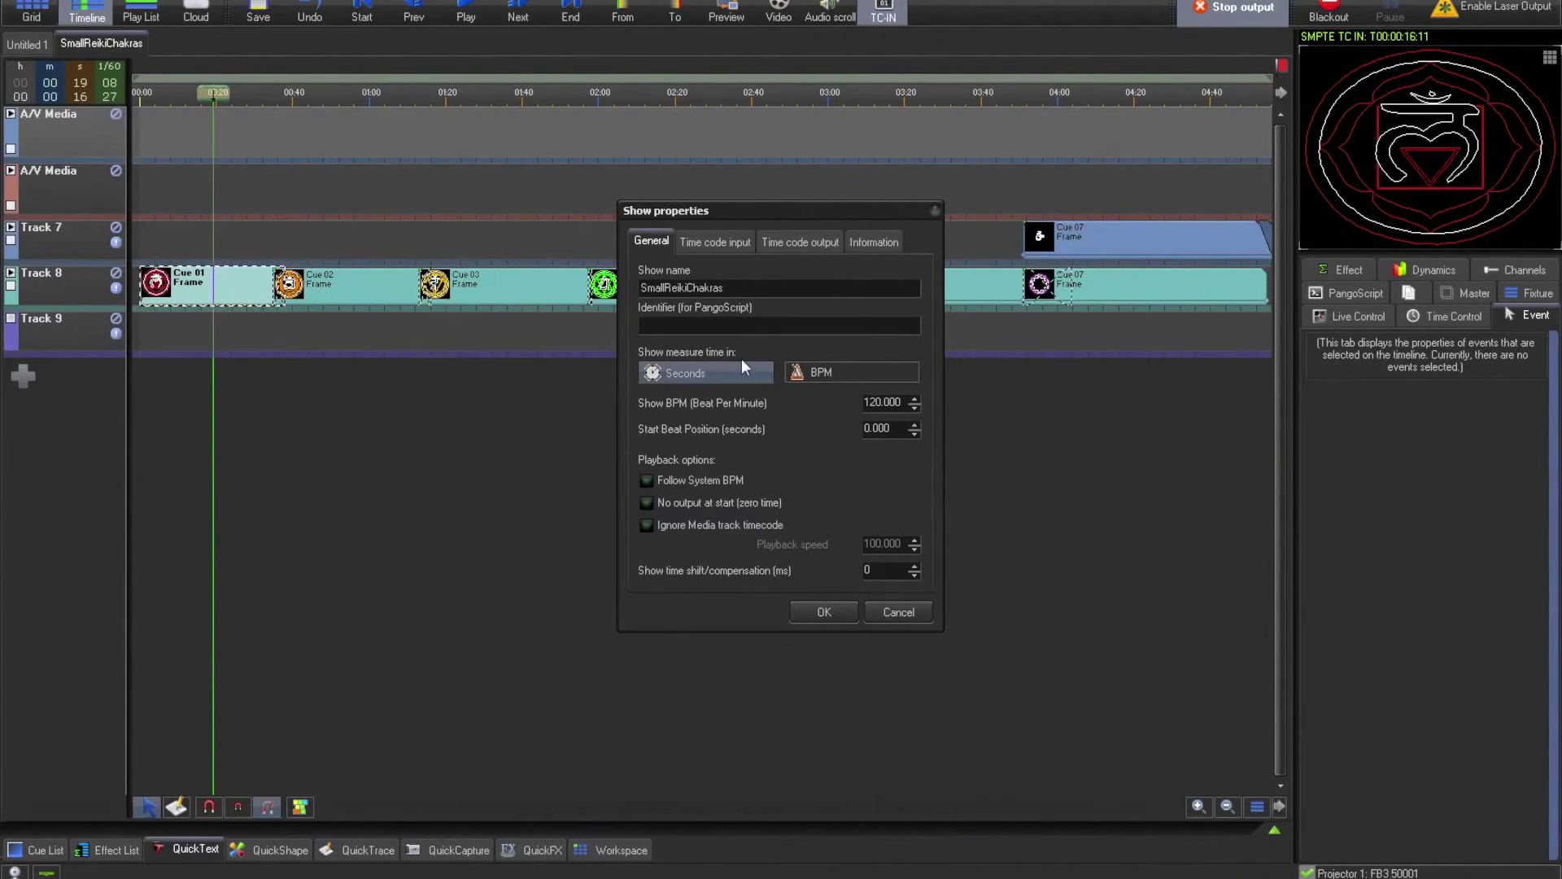
pyautogui.click(723, 244)
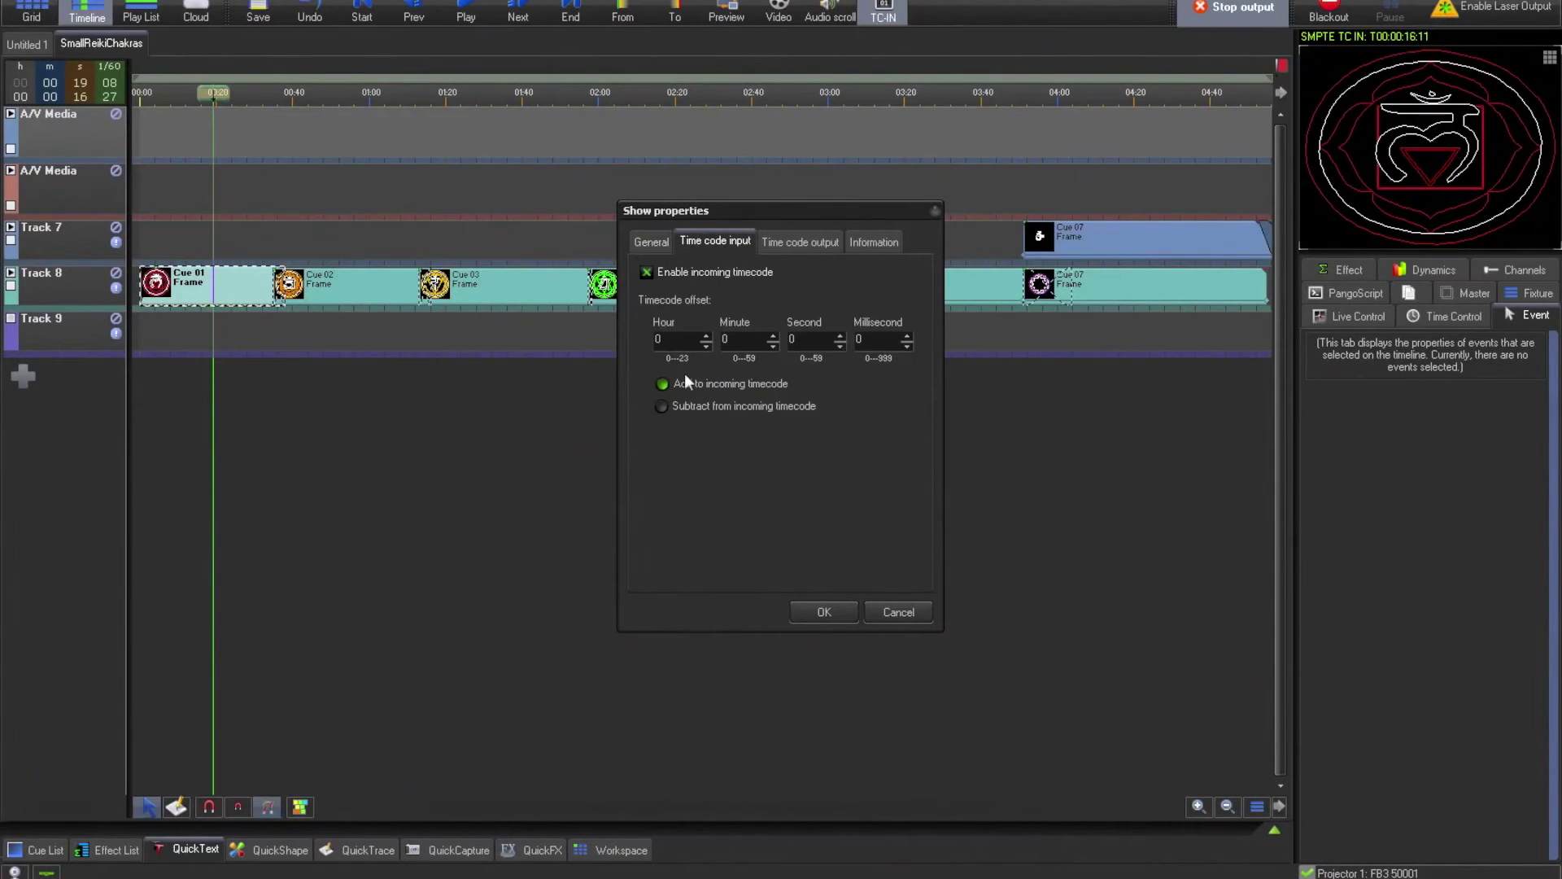
pyautogui.click(774, 336)
pyautogui.click(773, 336)
pyautogui.click(817, 612)
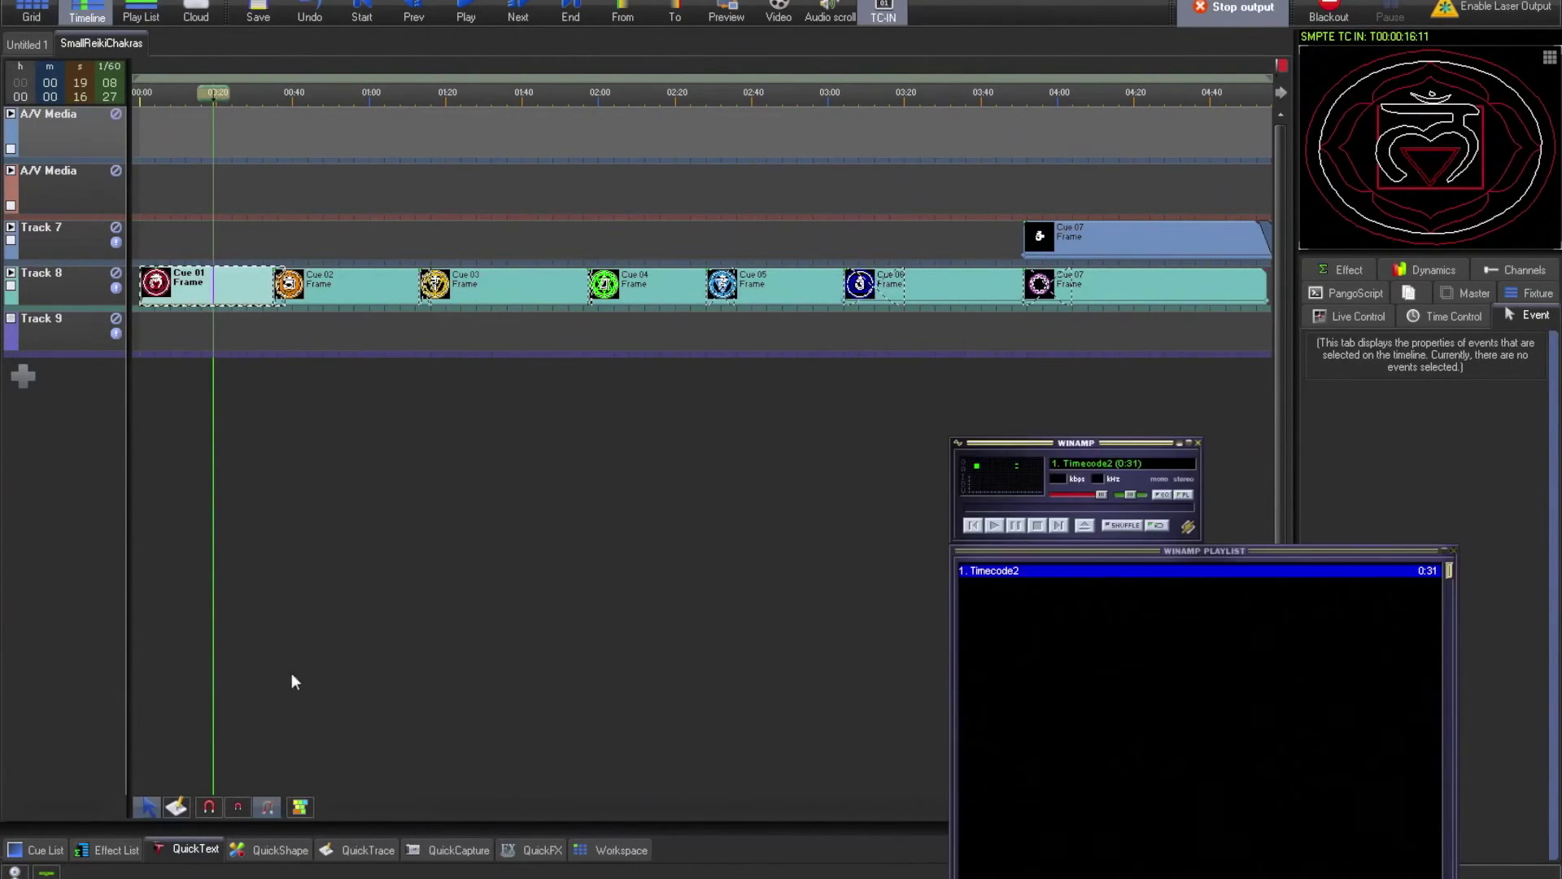
# - Test the timecode offset by playing Timecode2 in Winamp, stop the track and pause the show
pyautogui.click(994, 526)
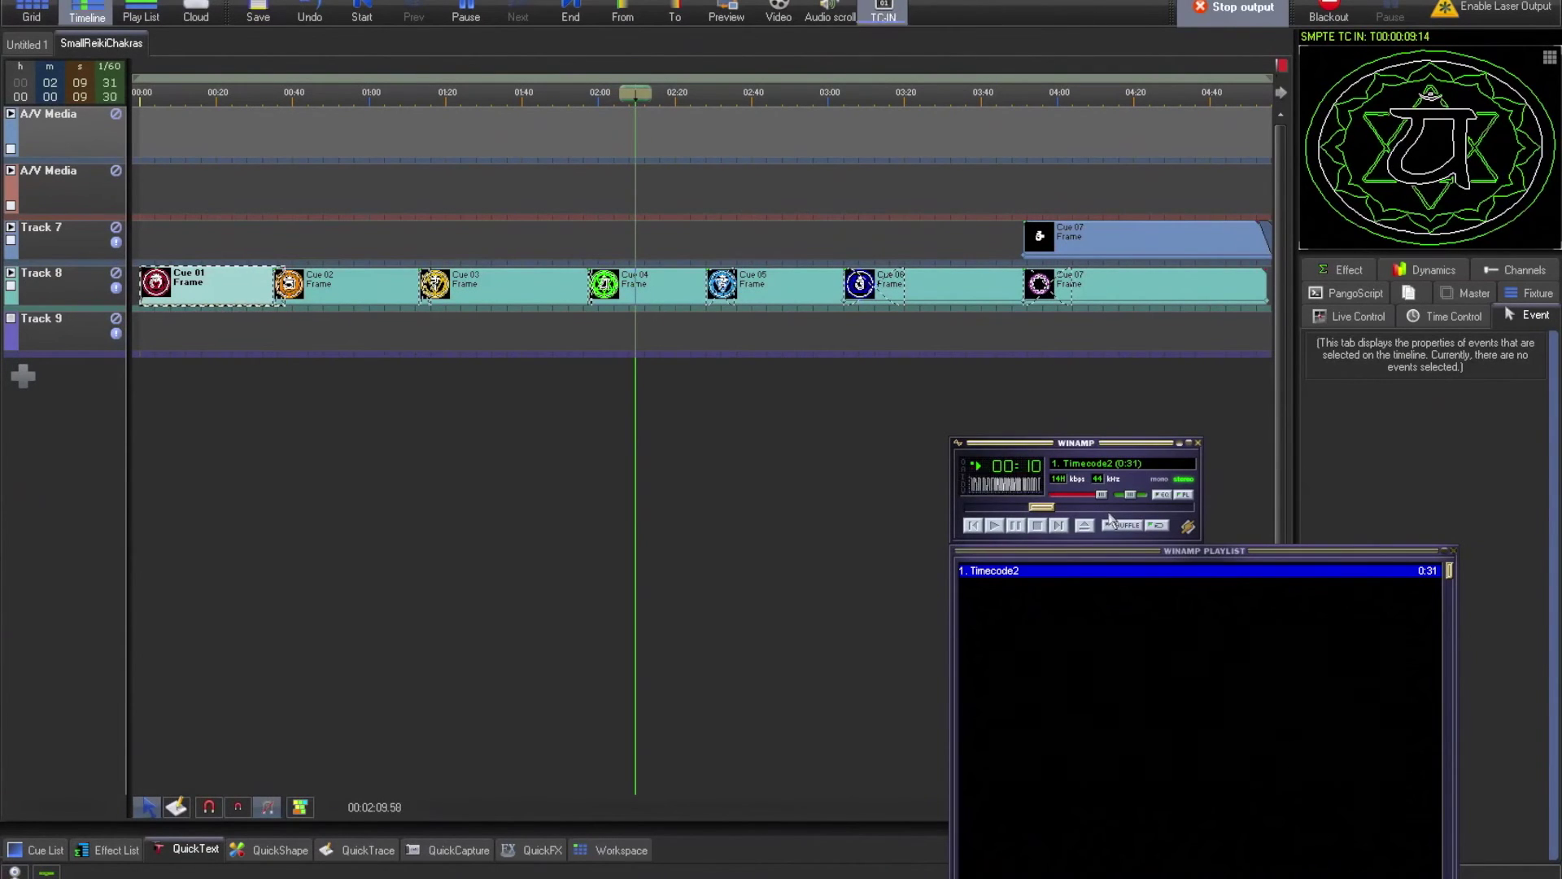
pyautogui.click(1038, 526)
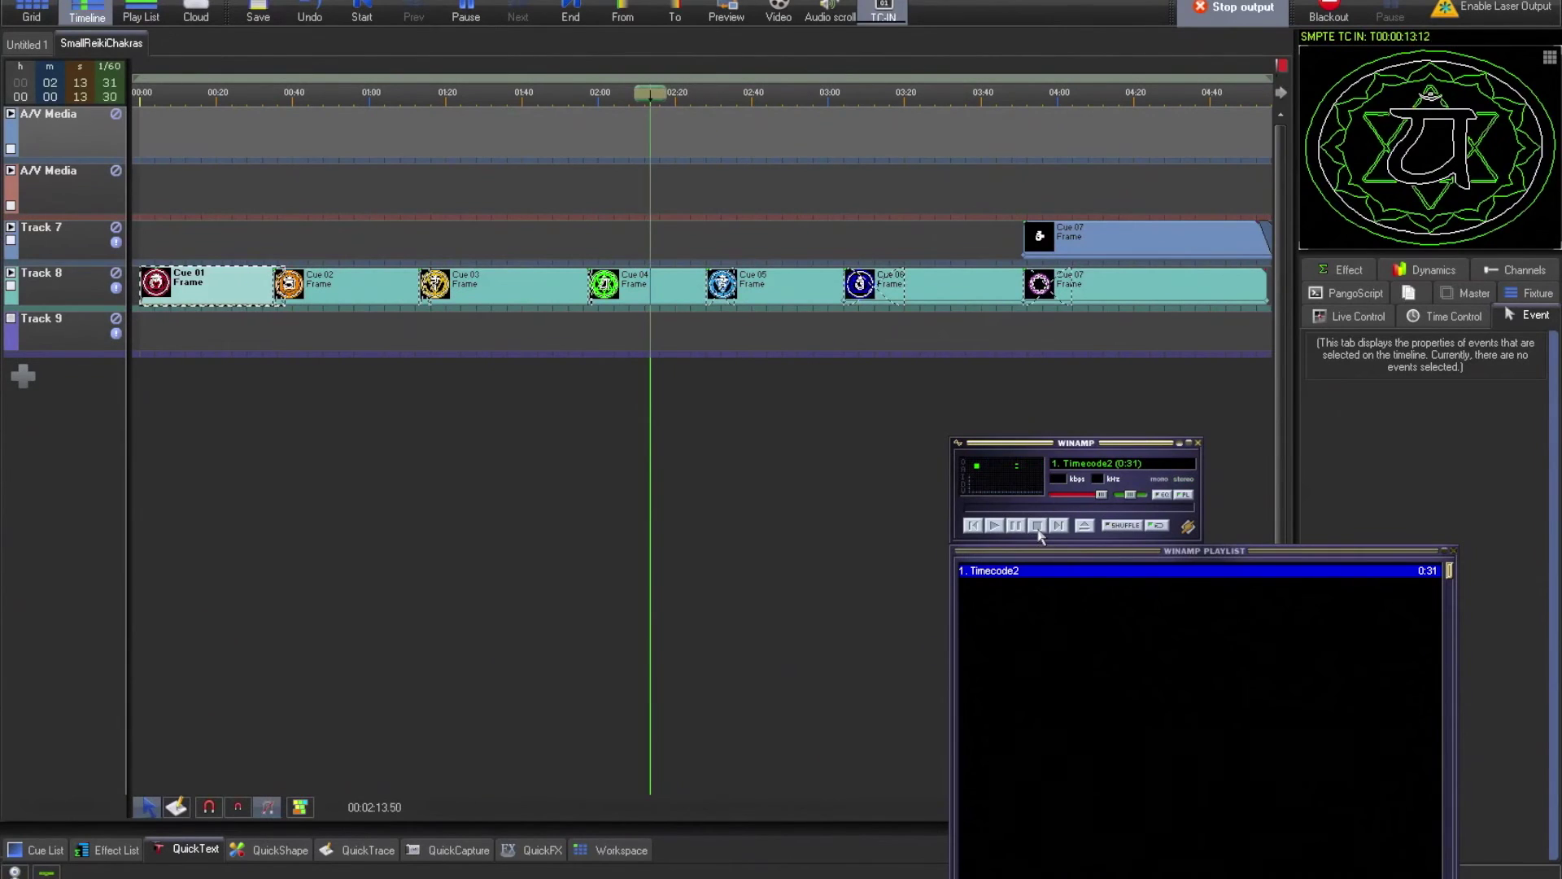
pyautogui.click(465, 14)
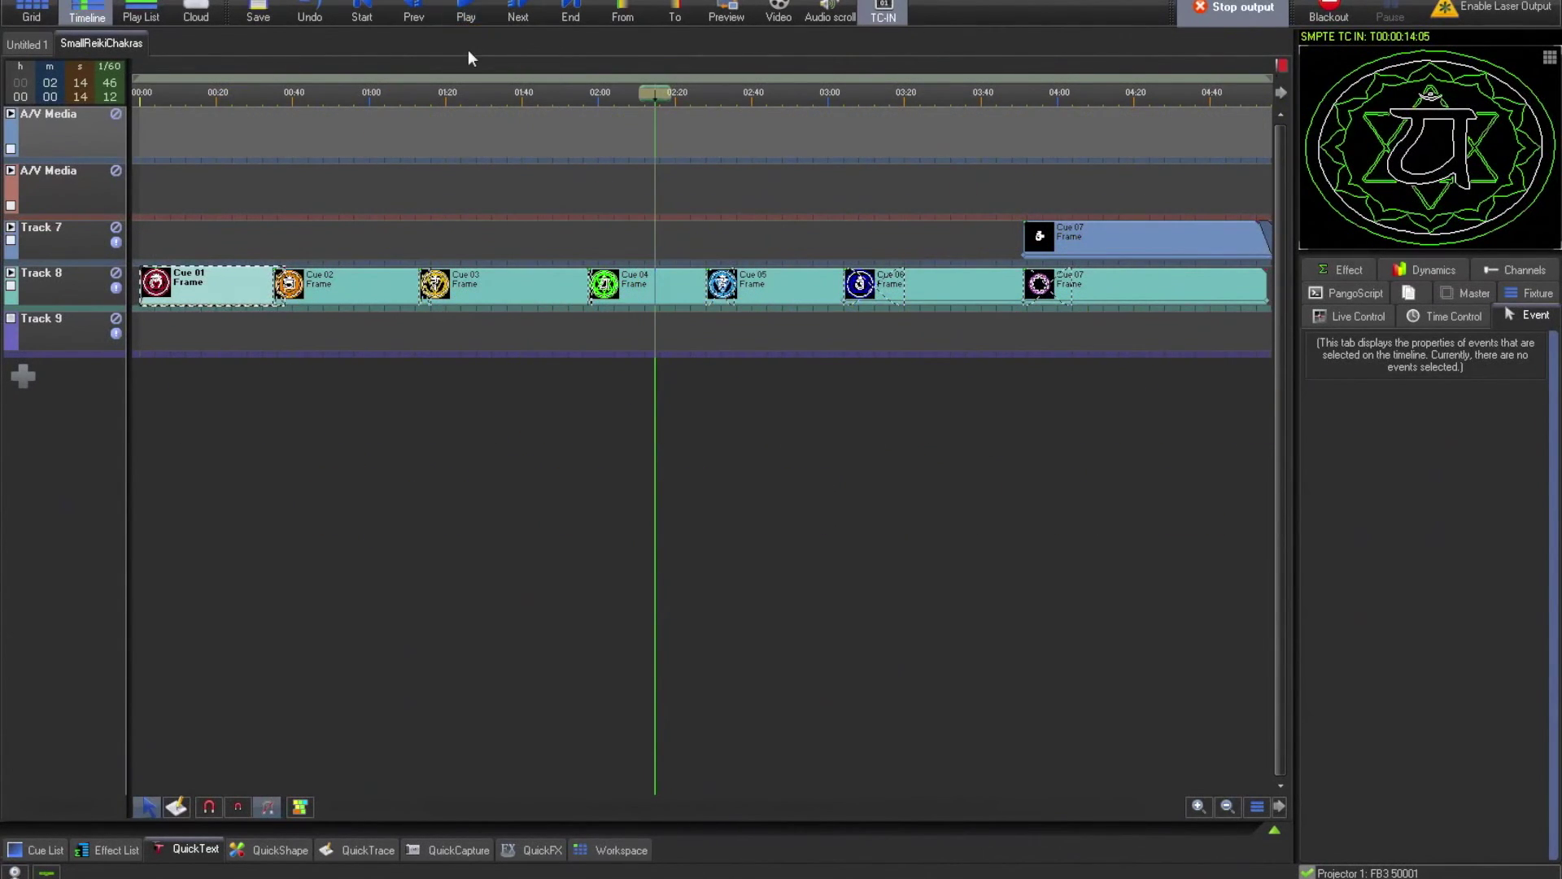
# - Save the SmallReikiChakras show into the current cue and confirm the save
pyautogui.click(33, 0)
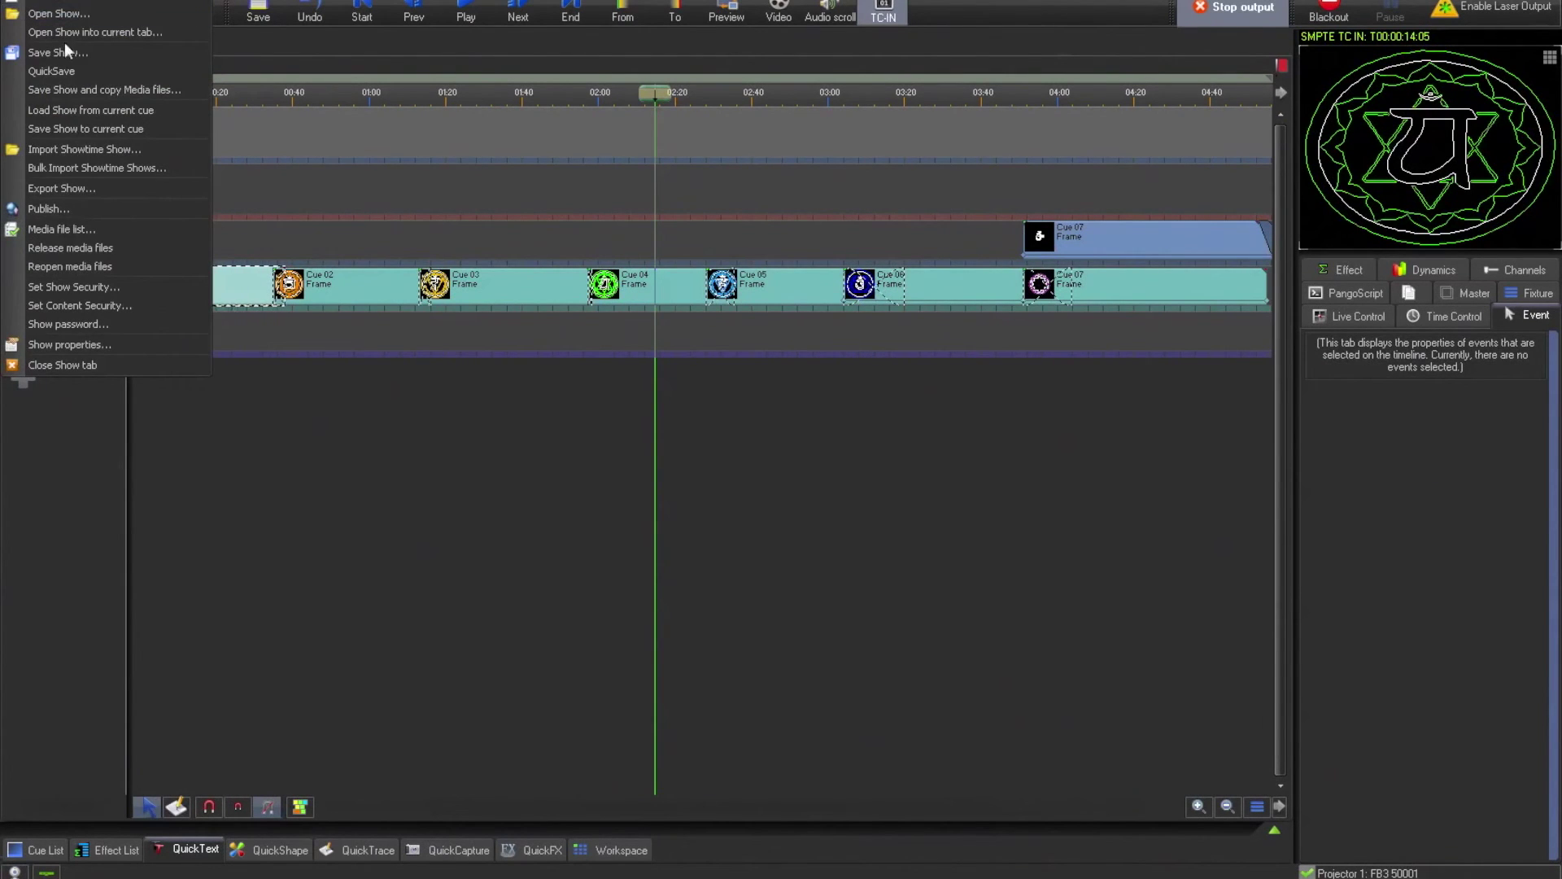
pyautogui.click(90, 128)
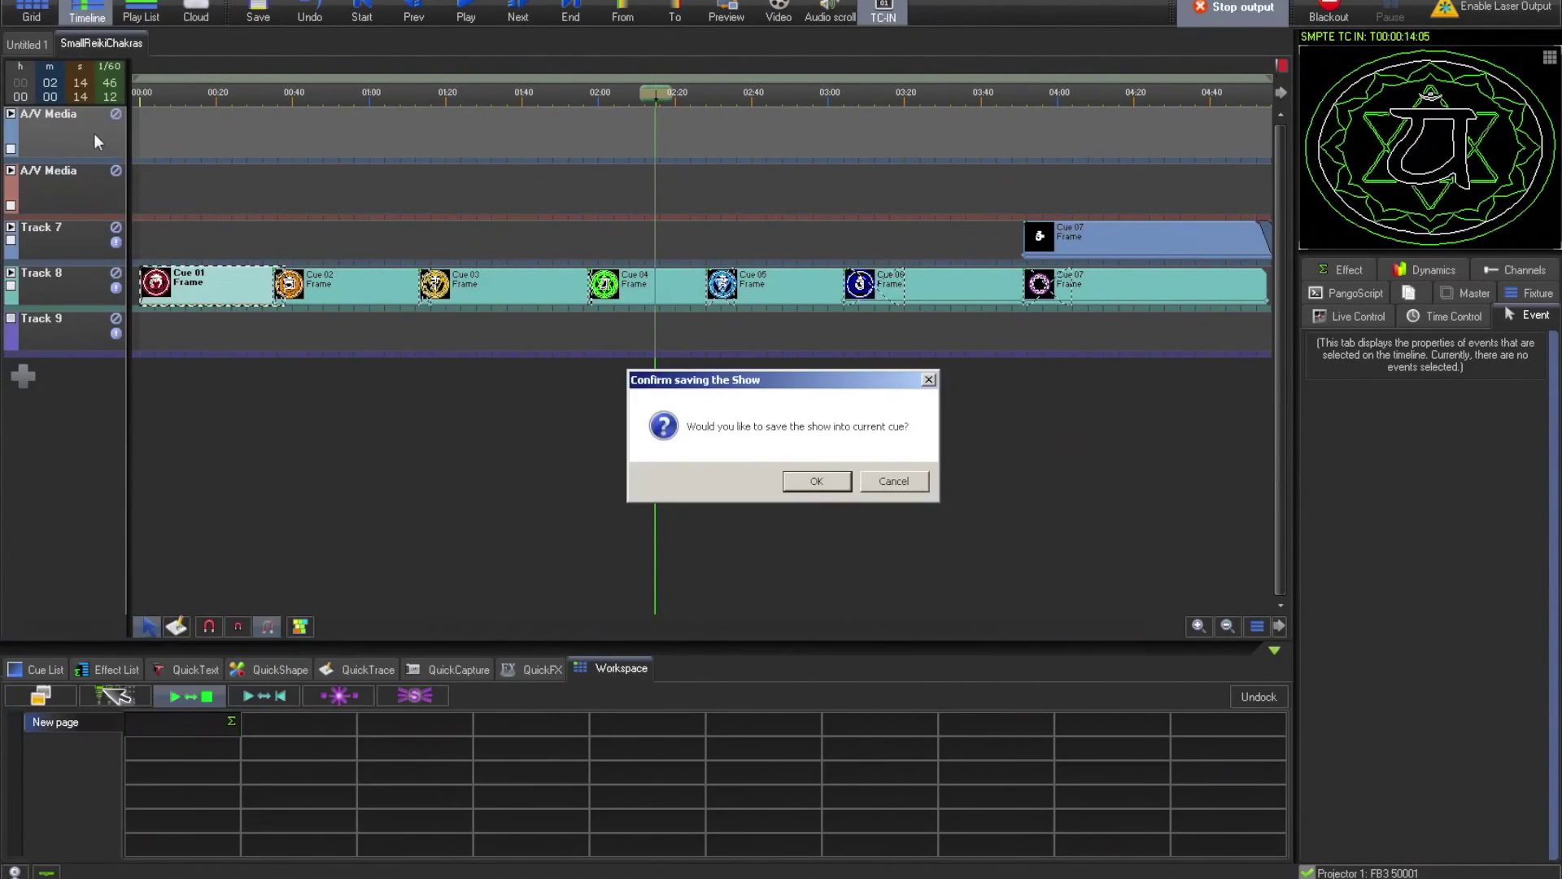
pyautogui.click(814, 481)
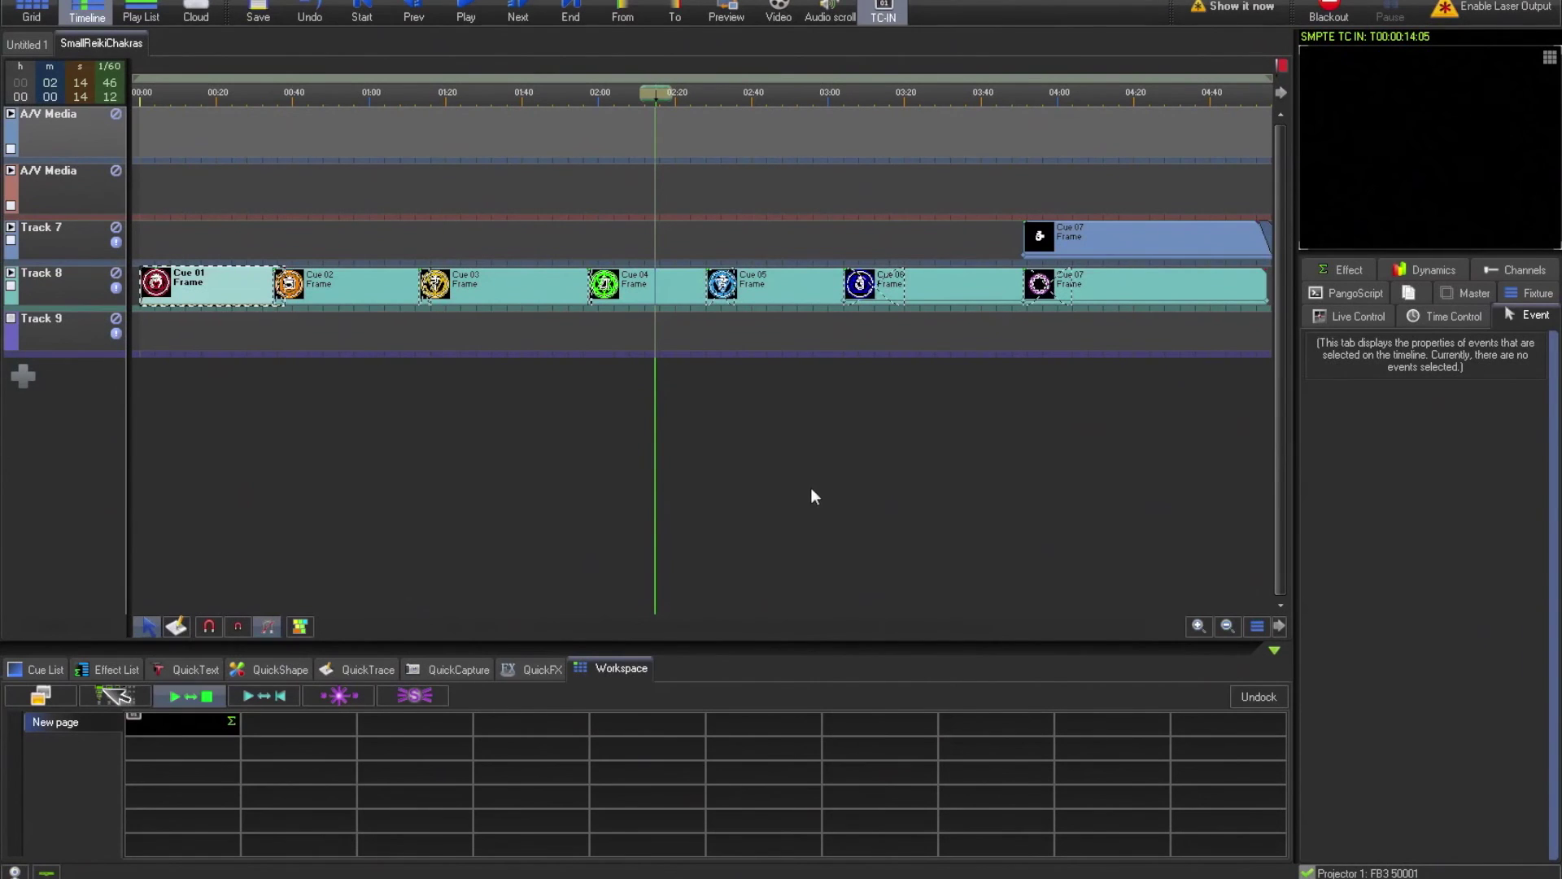
# - Return to the cue grid, start the show cue in cell Q and play Timecode2 in Winamp
pyautogui.click(31, 11)
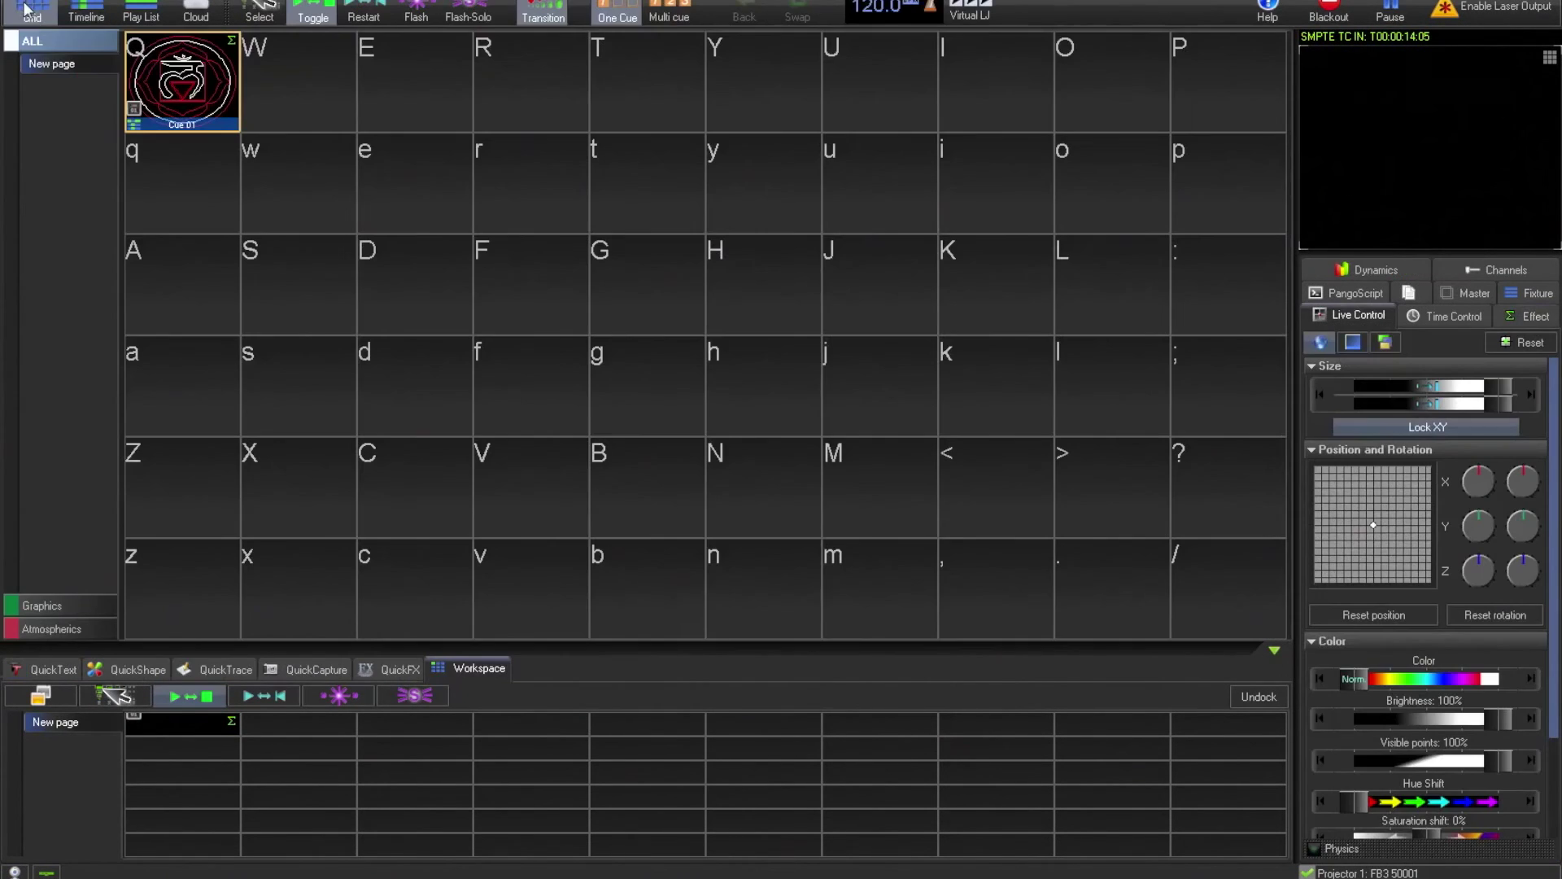
pyautogui.click(197, 89)
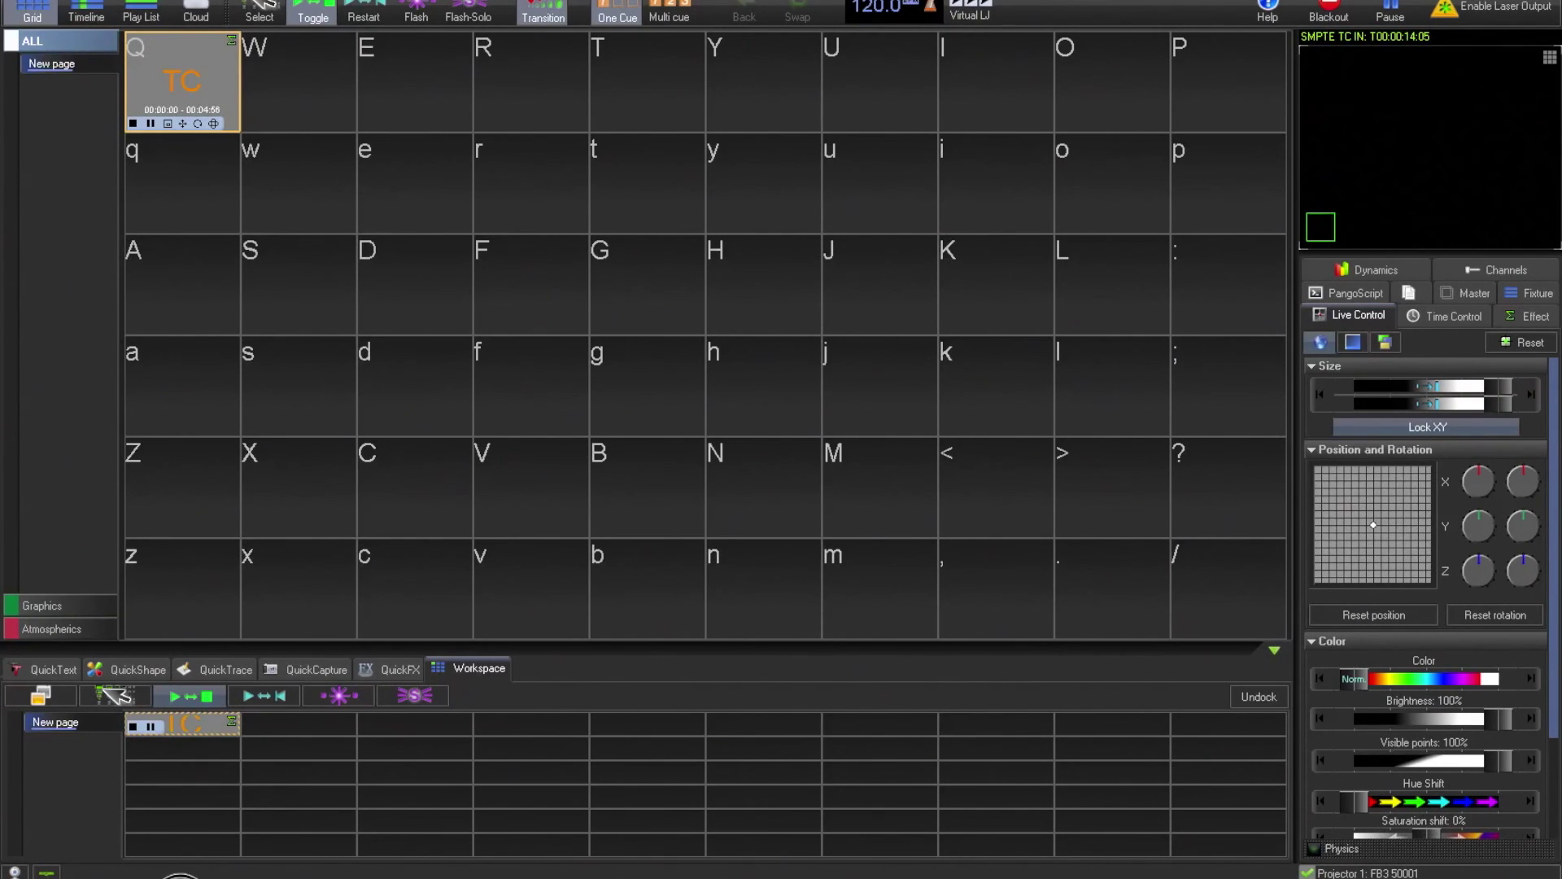
pyautogui.click(994, 525)
pyautogui.click(994, 525)
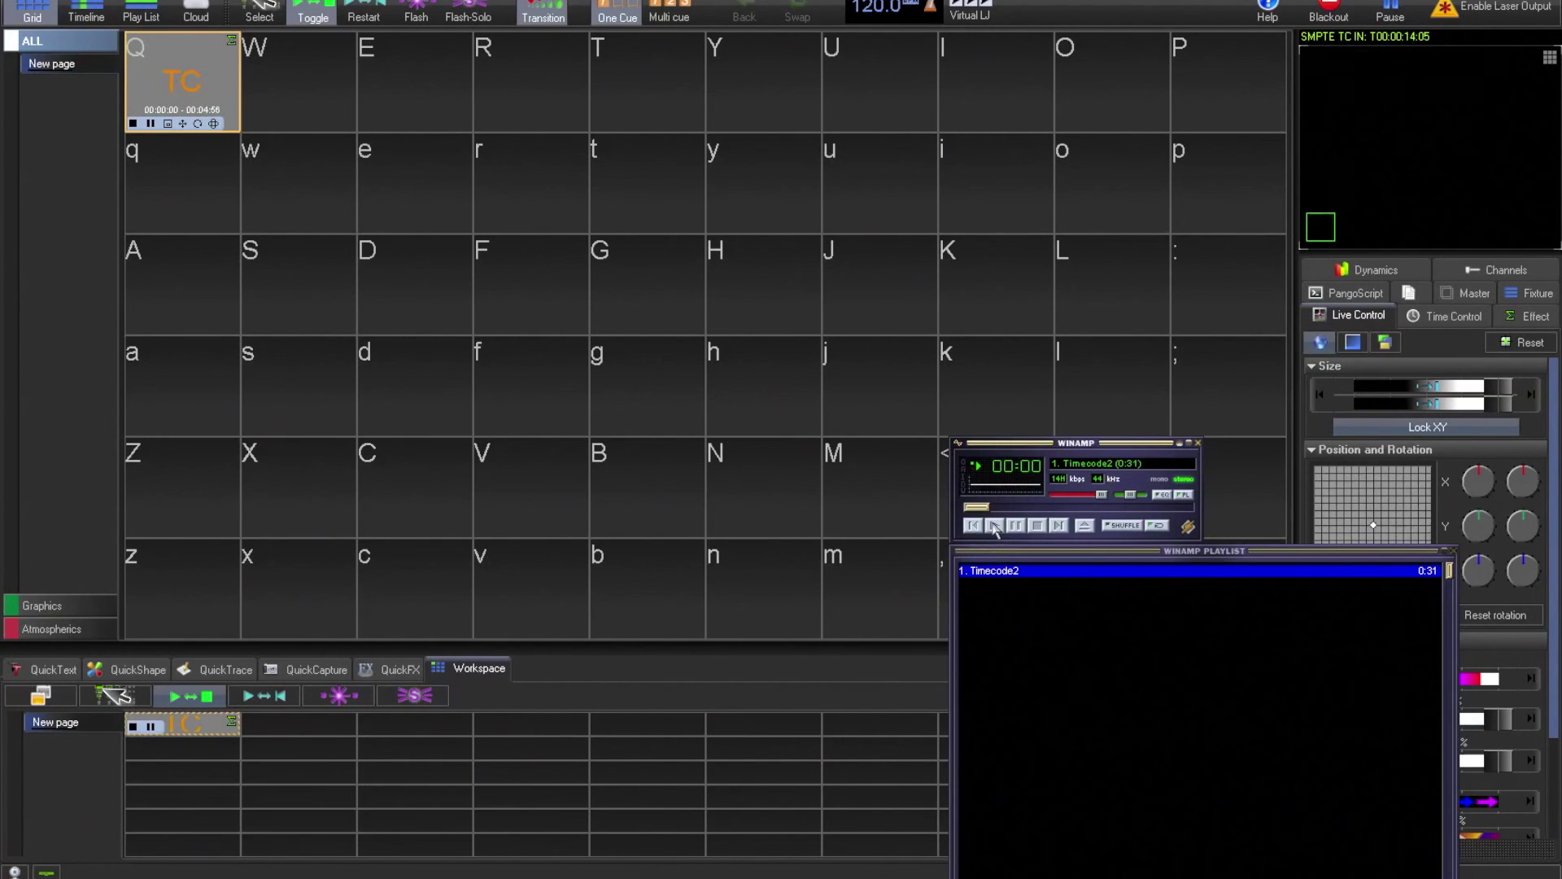